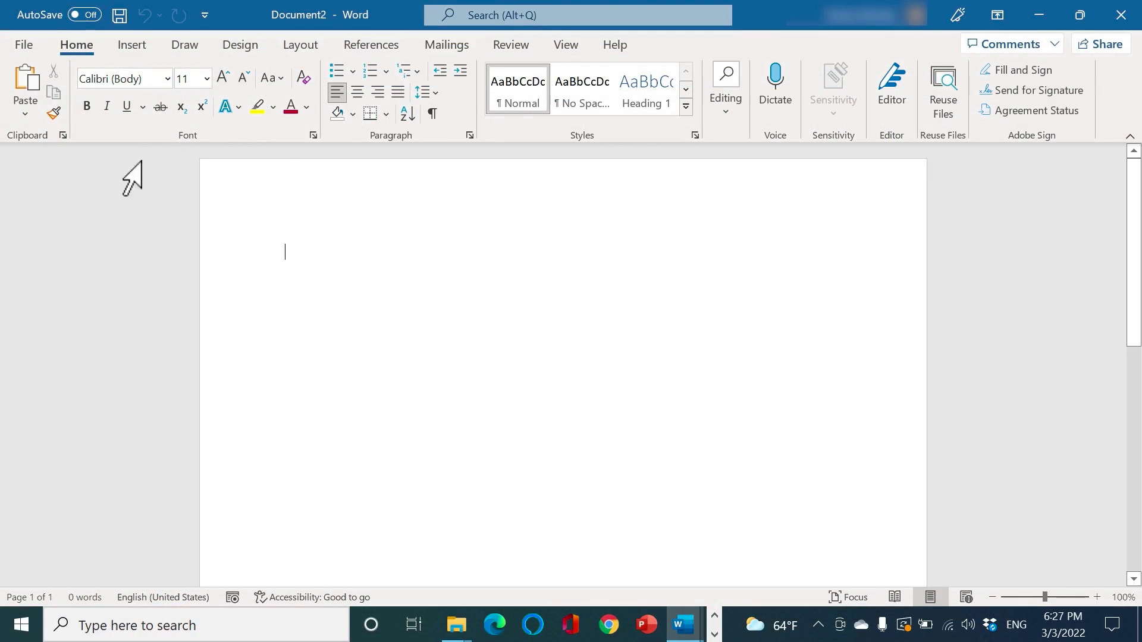
Search Word's online templates for 'resume'.
left_click(23, 45)
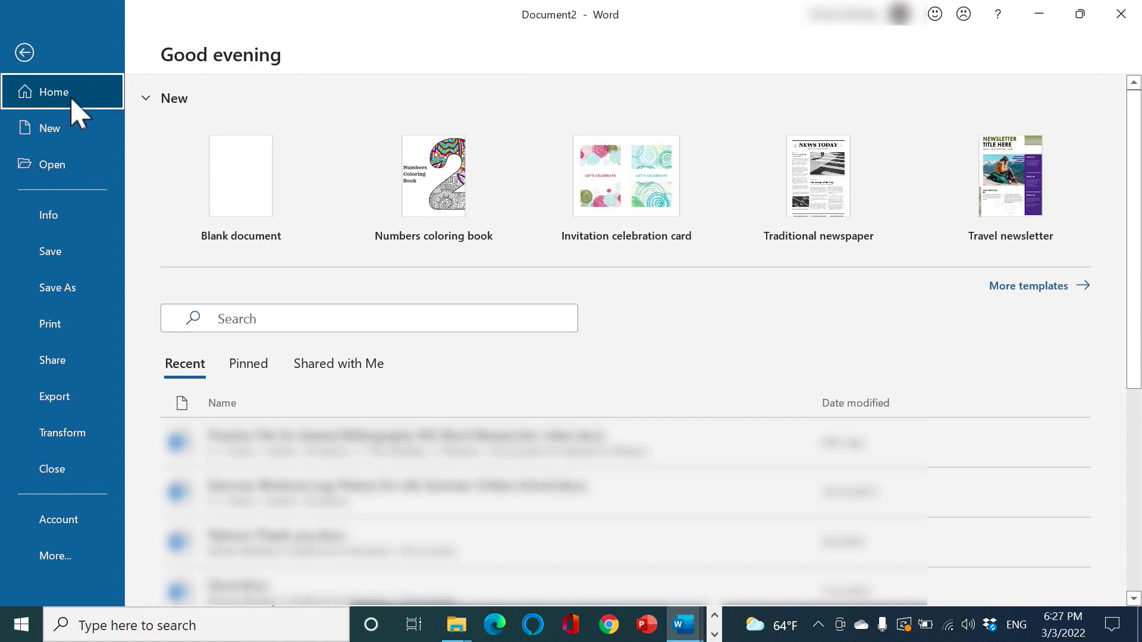
left_click(45, 132)
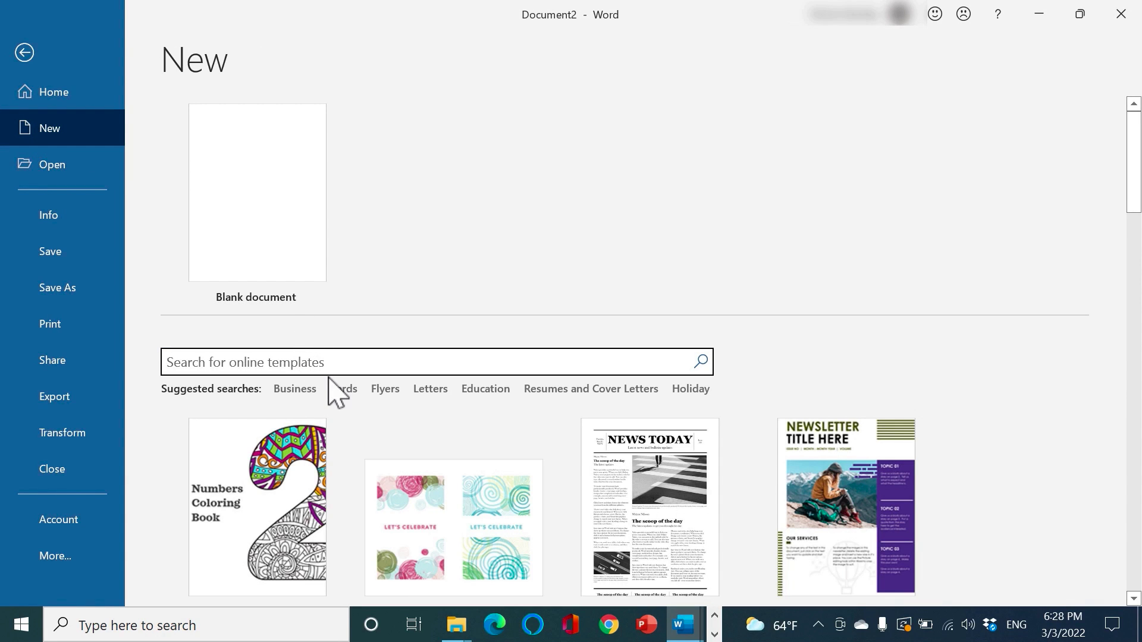
type("resum")
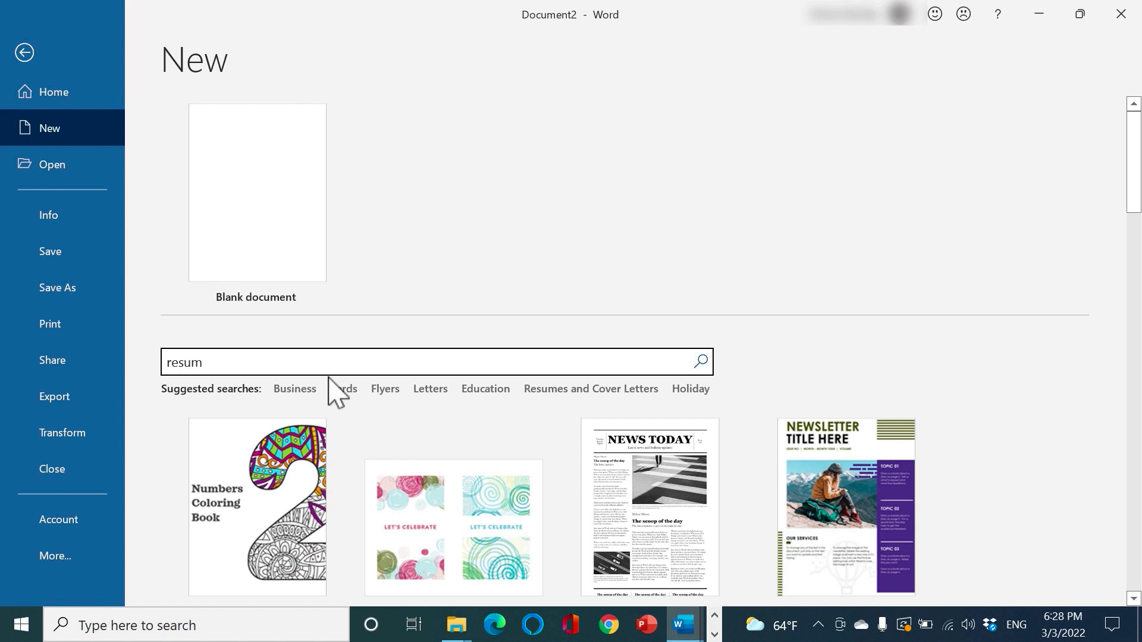
type("e")
key("Return")
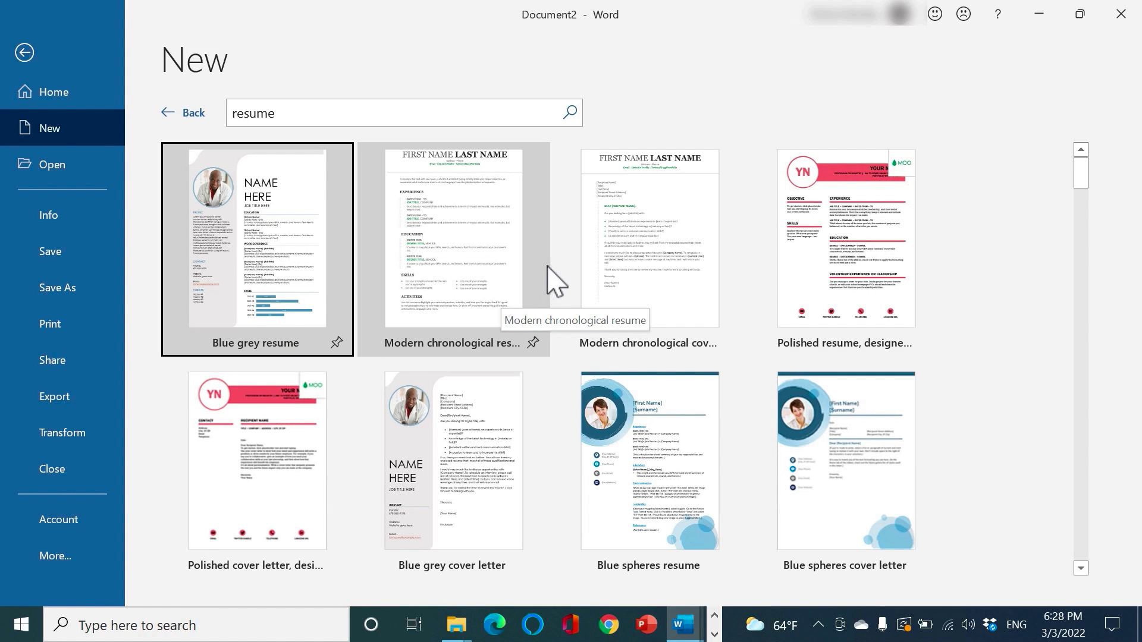
Pick the Organized modern resume template from the search results.
scroll(625, 280, "down", 5)
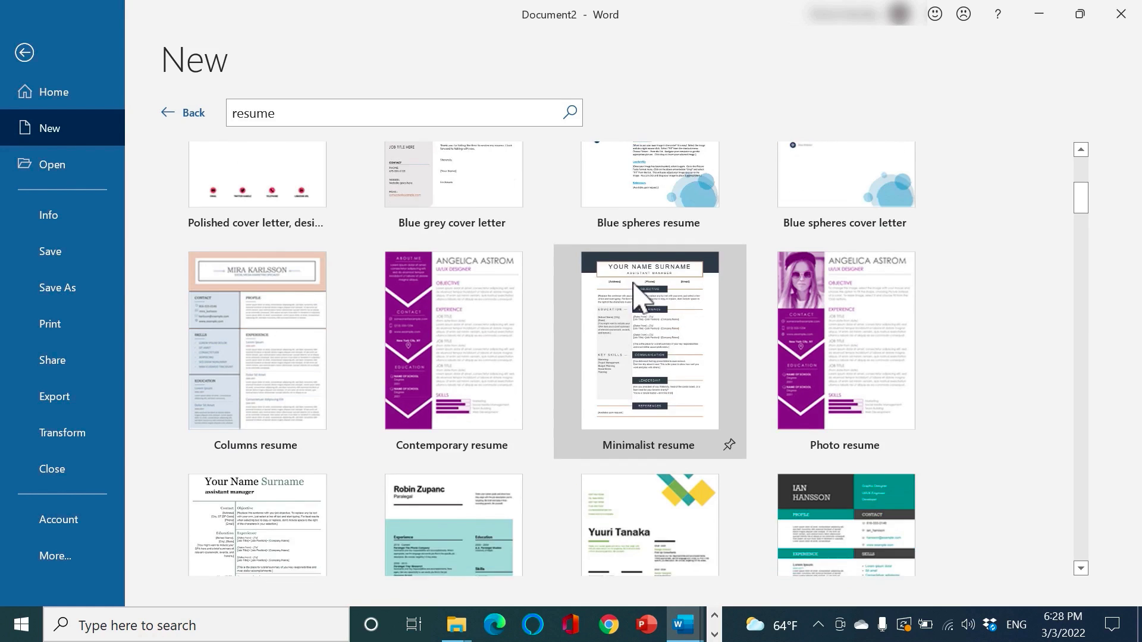
scroll(631, 316, "down", 10)
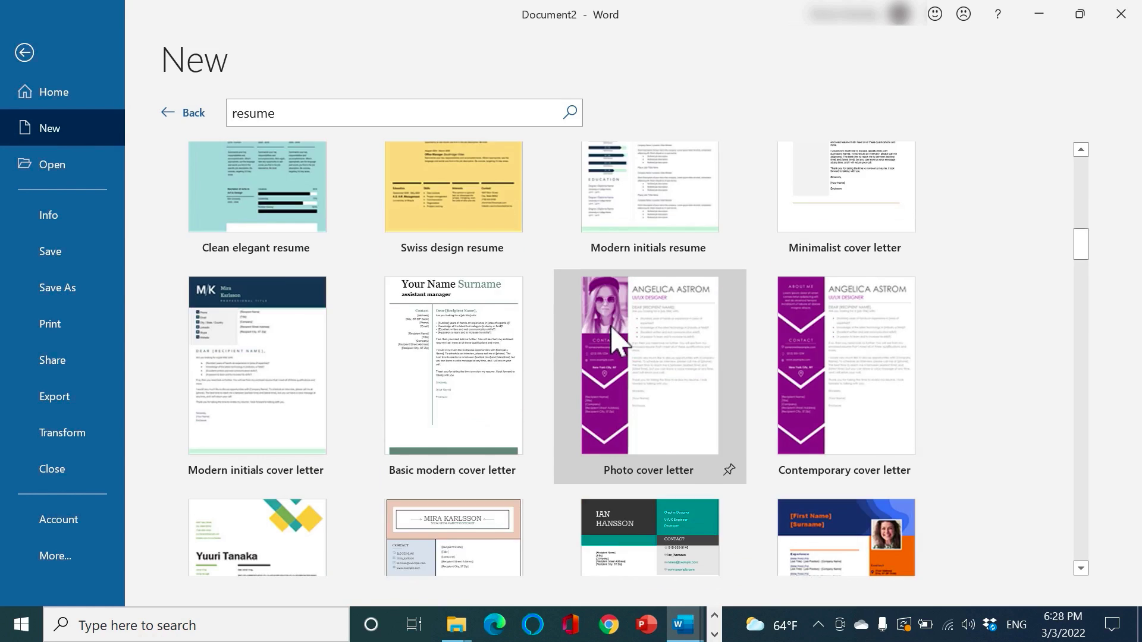
scroll(619, 342, "down", 8)
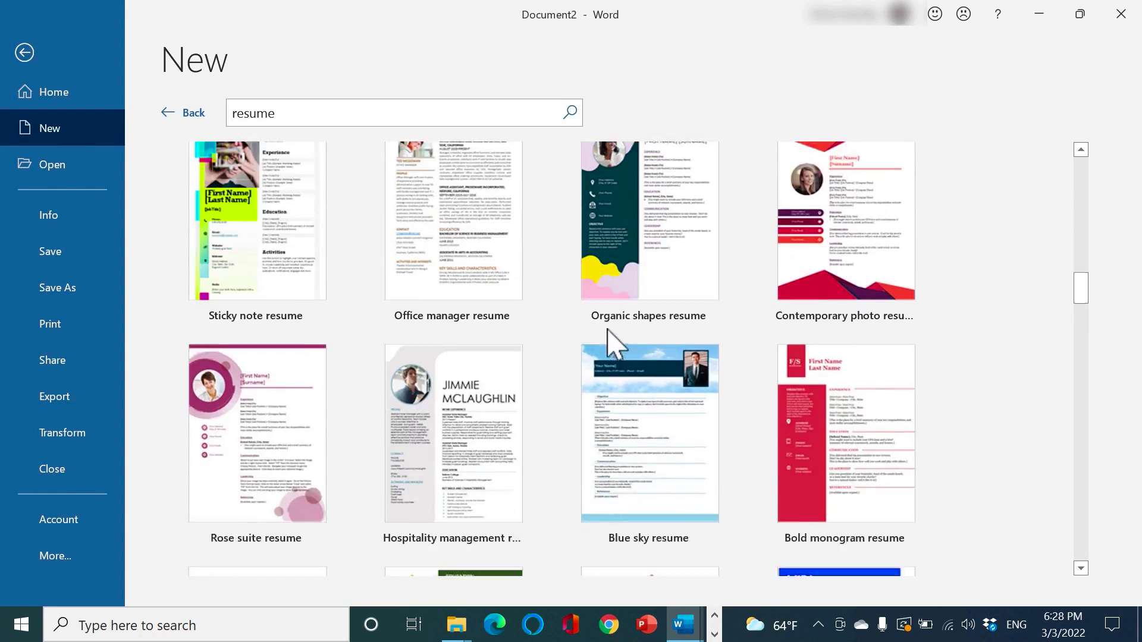
scroll(612, 342, "down", 3)
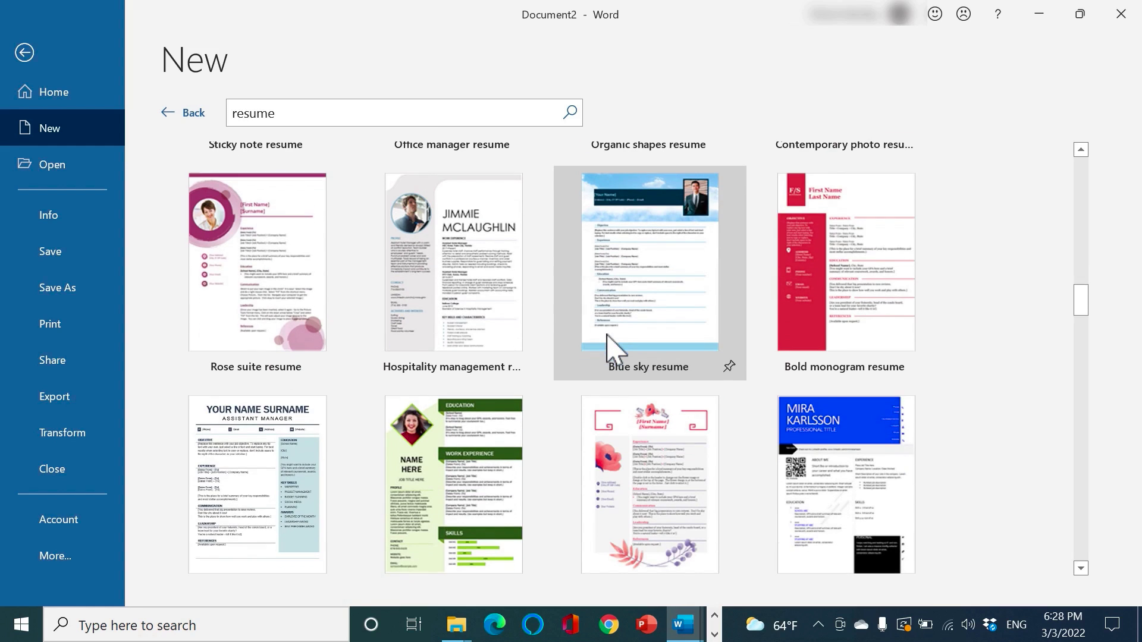
left_click(254, 479)
Create the document from the Organized modern resume template, then close and reopen Resume Assistant via Review.
left_click(680, 338)
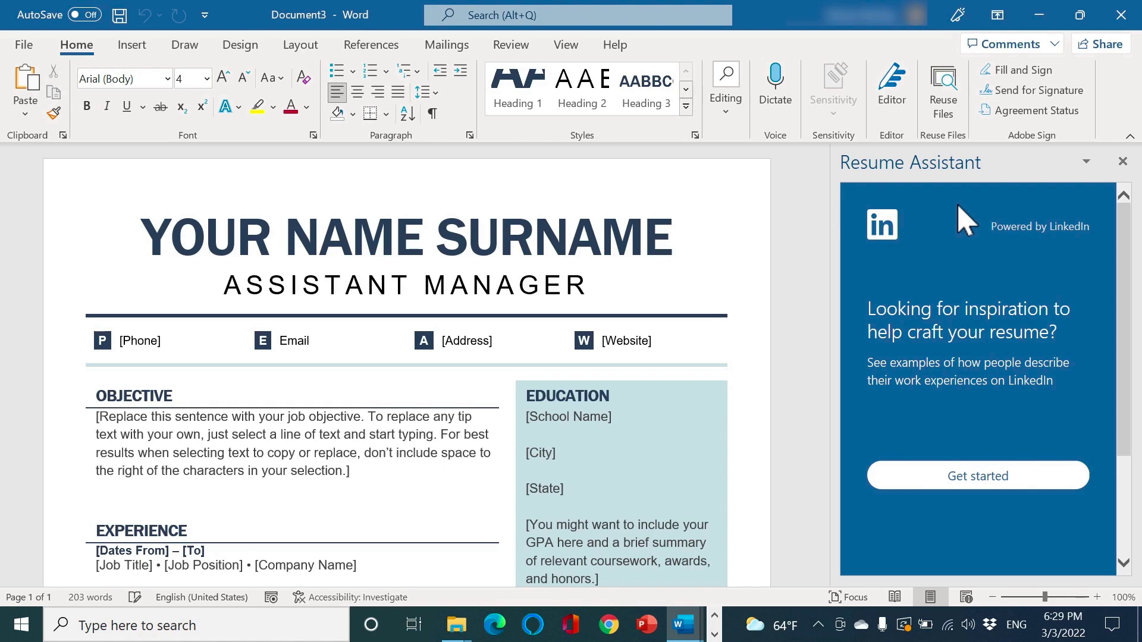
left_click(1122, 162)
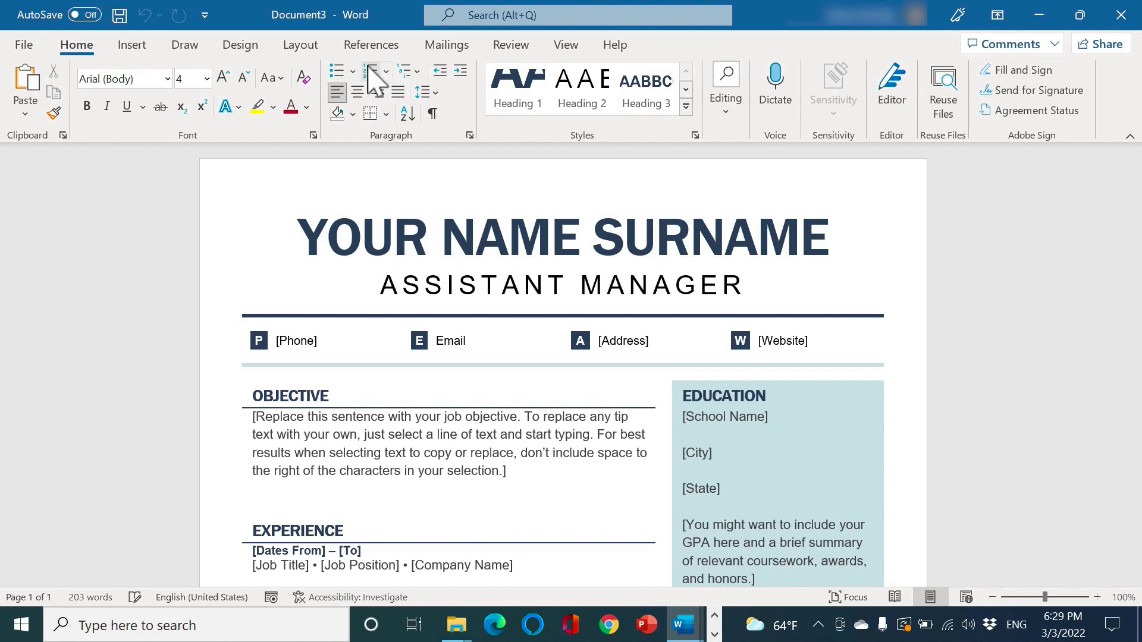
left_click(510, 46)
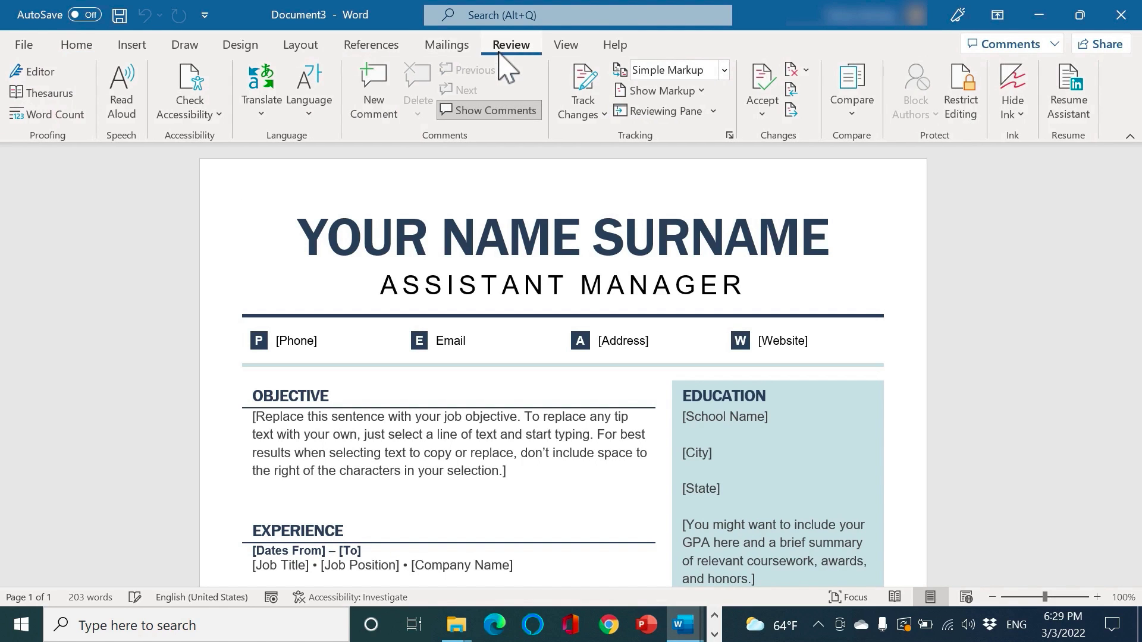
left_click(1082, 113)
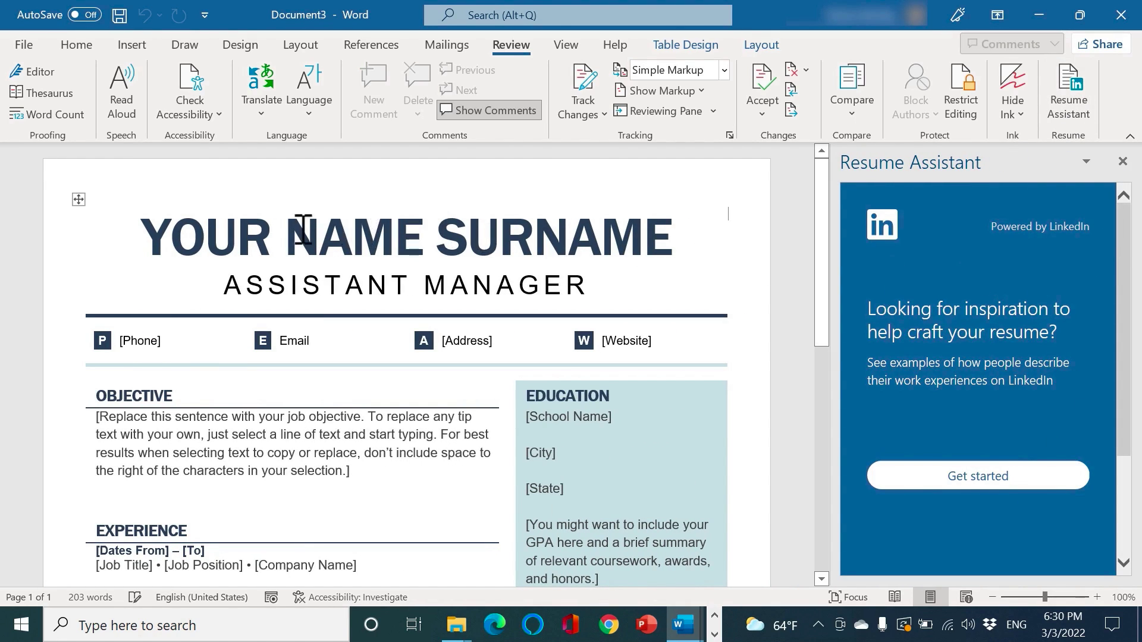
Replace the header placeholders with the person's name and the title GENERAL AND PRESIDENT.
left_click(323, 237)
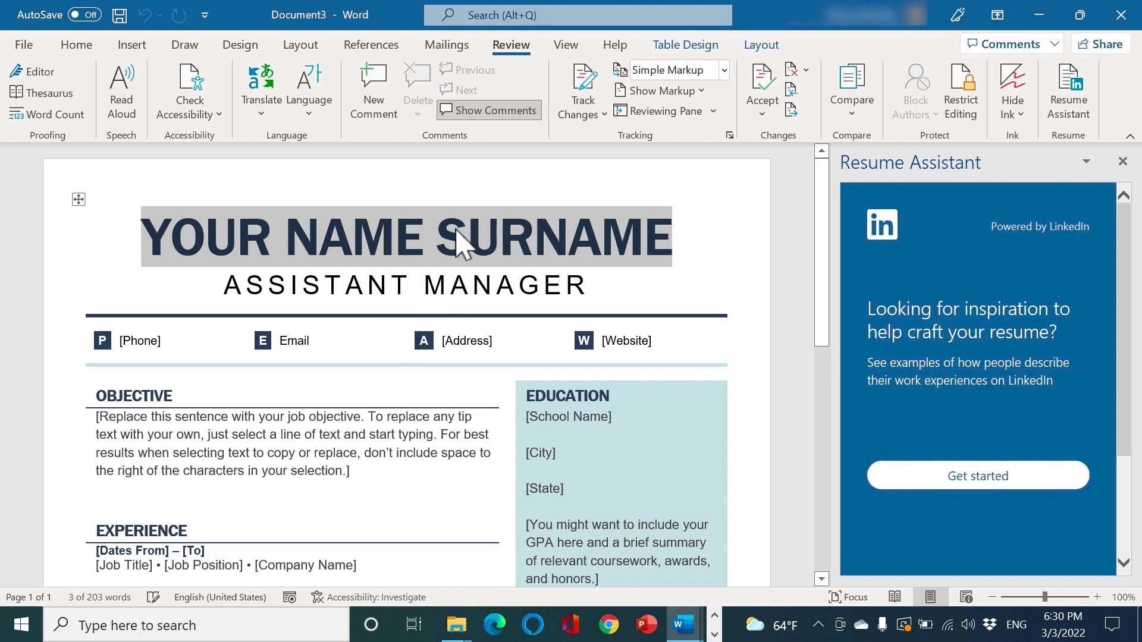
type("GEORGE WASHINGTON")
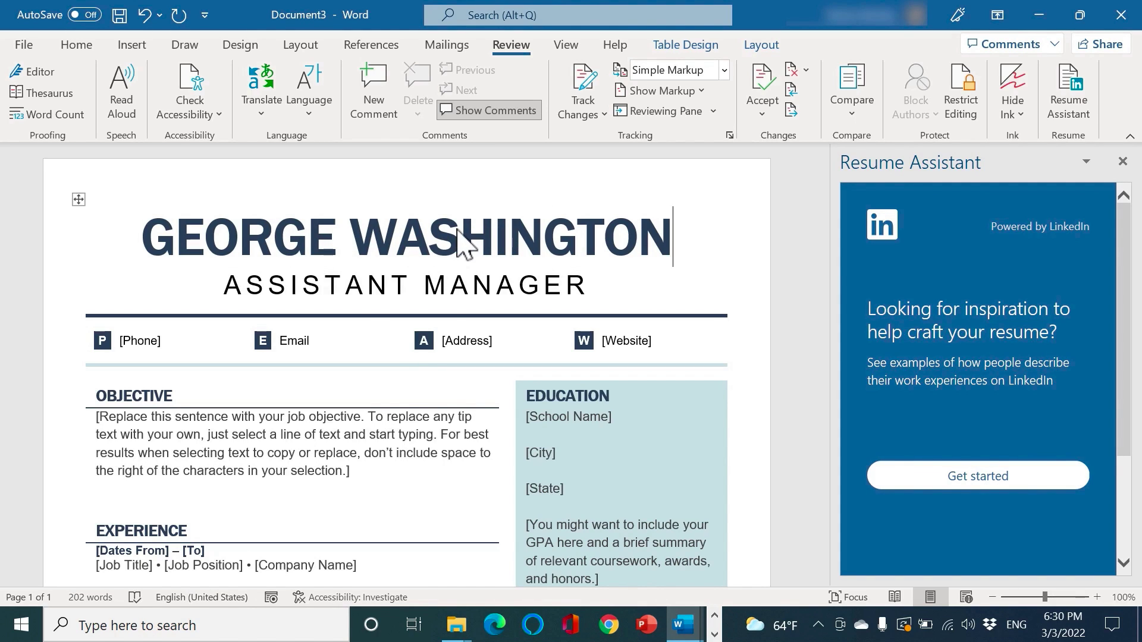
left_click(474, 285)
type("GENERAL AND PRESIDENT")
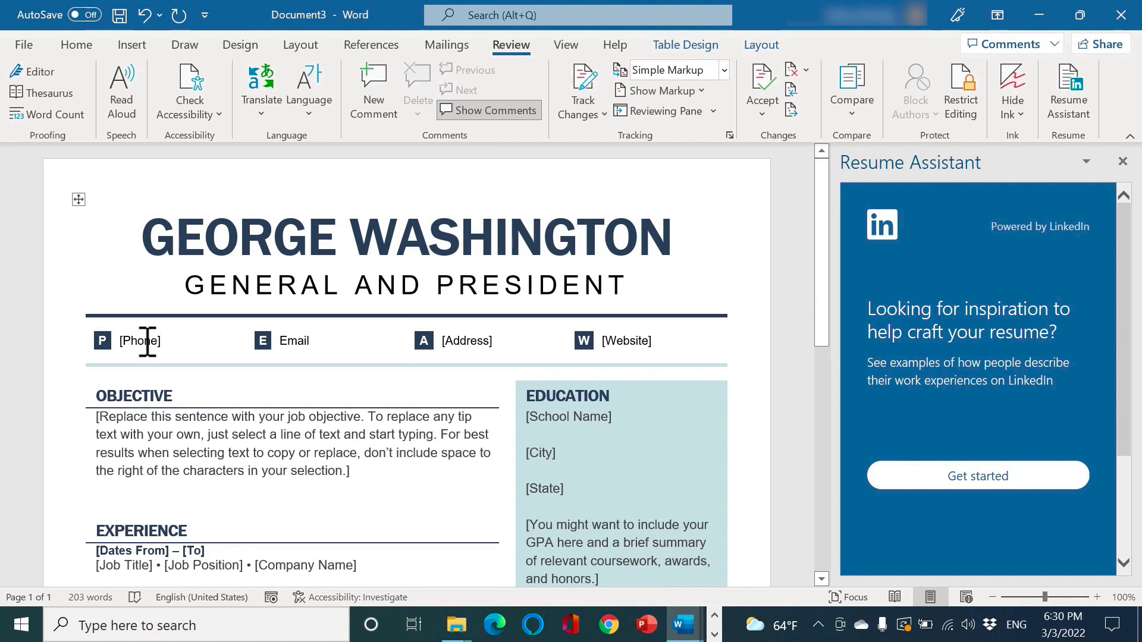
left_click(148, 342)
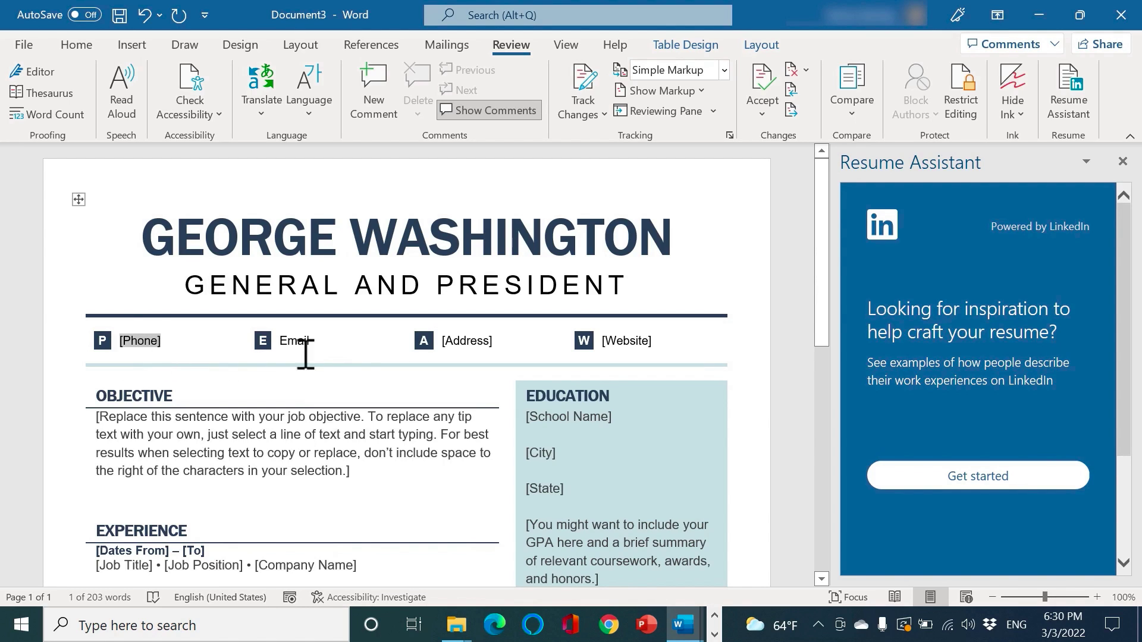
Replace the Objective paragraph with the pasted one-line freedom-and-democracy objective.
double_click(213, 408)
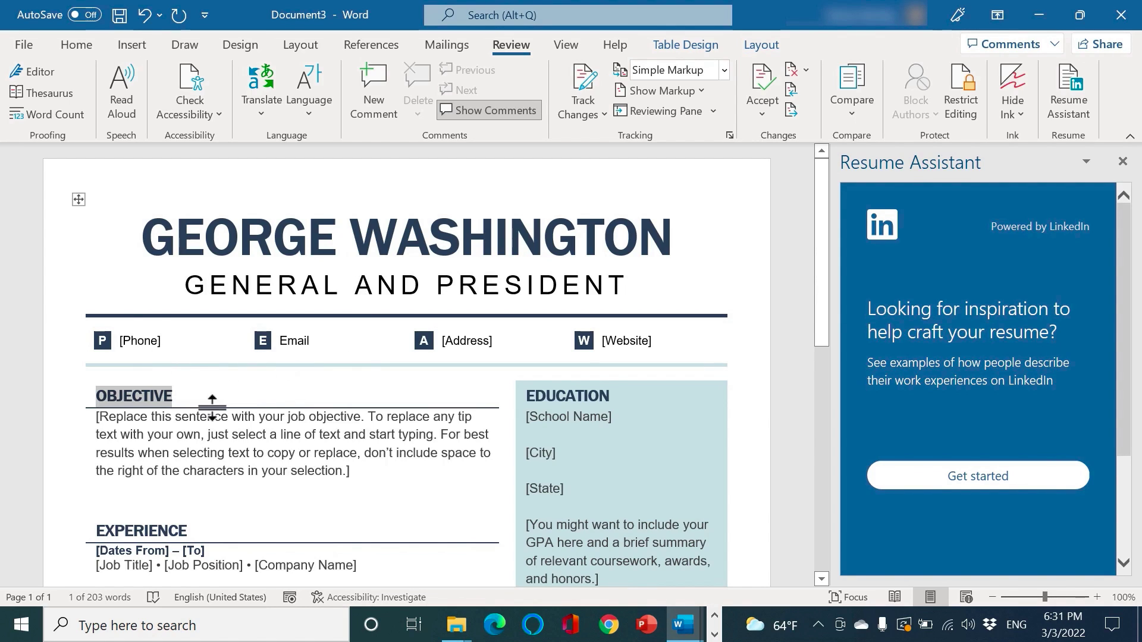
triple_click(254, 447)
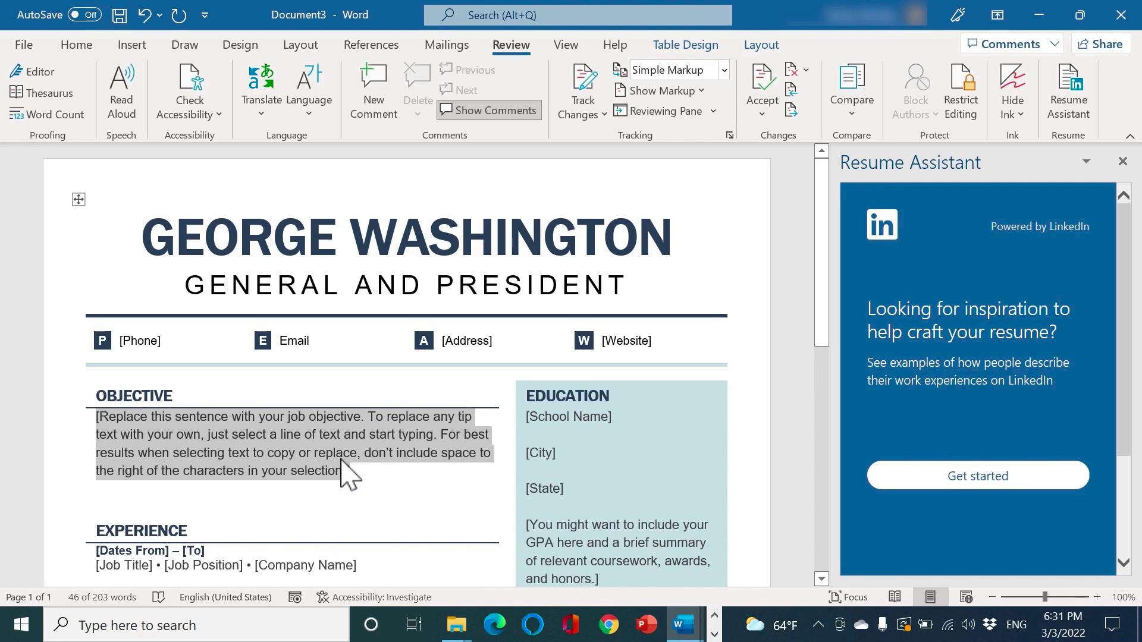
type("I plan to increase freedom and democracy…")
scroll(451, 400, "down", 3)
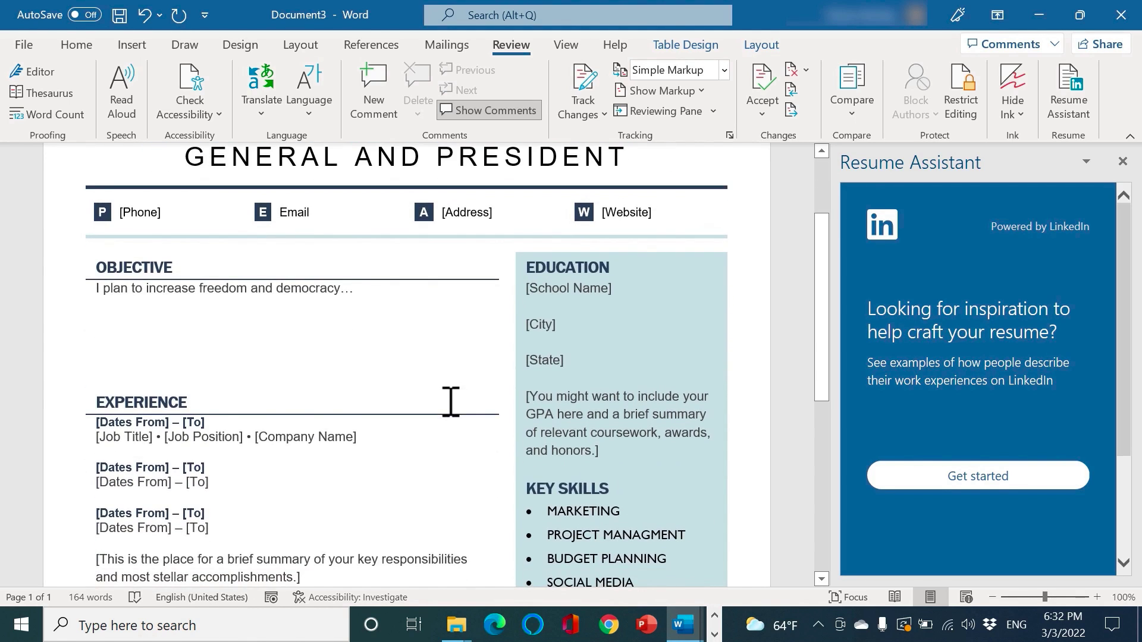
scroll(451, 400, "down", 7)
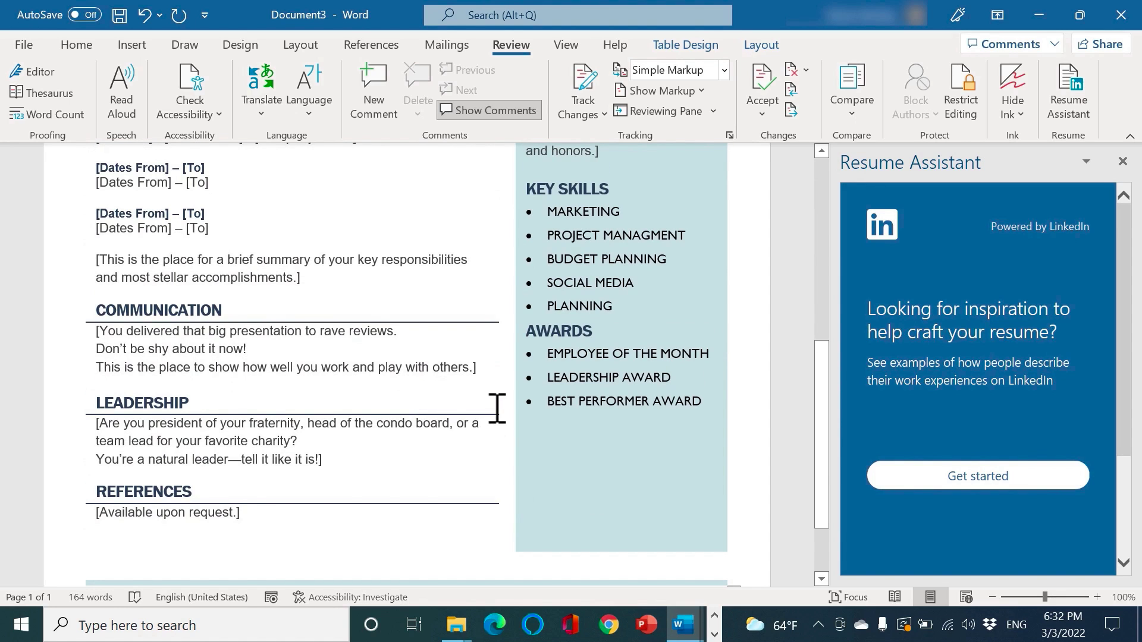
scroll(498, 408, "up", 4)
scroll(698, 334, "up", 5)
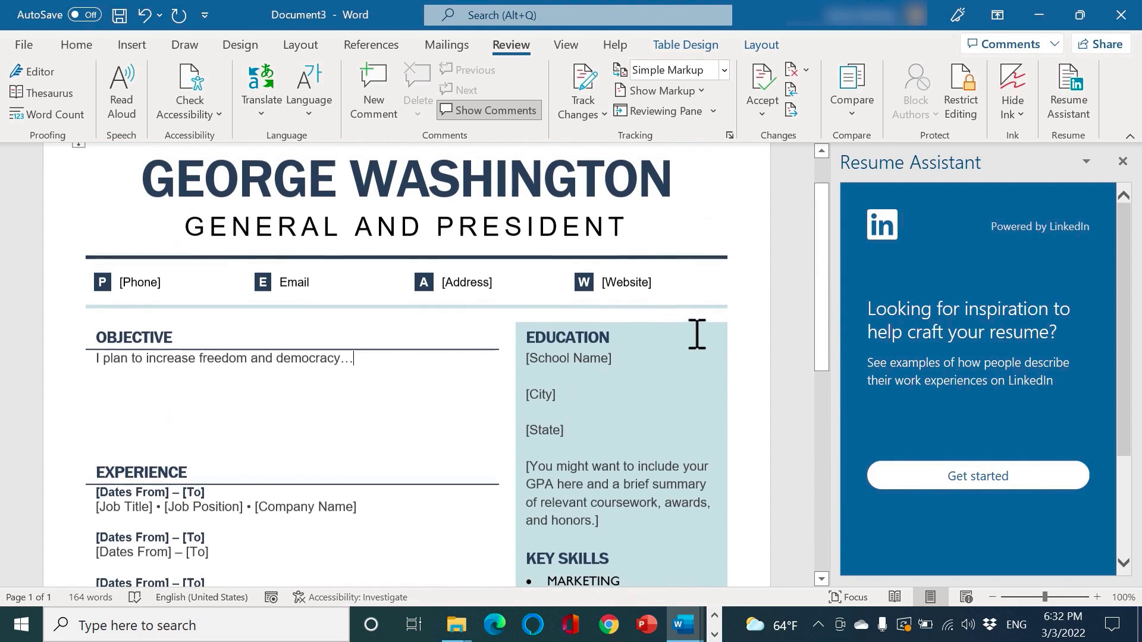
Start a Resume Assistant LinkedIn example search for the Instructional Designer role.
left_click(989, 494)
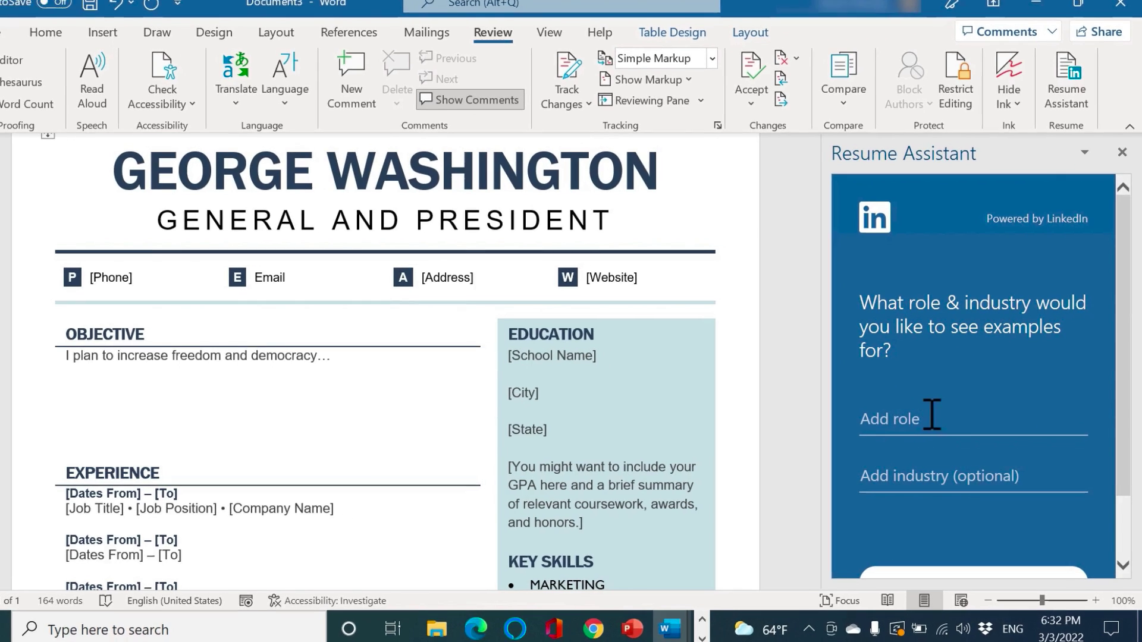
left_click(930, 425)
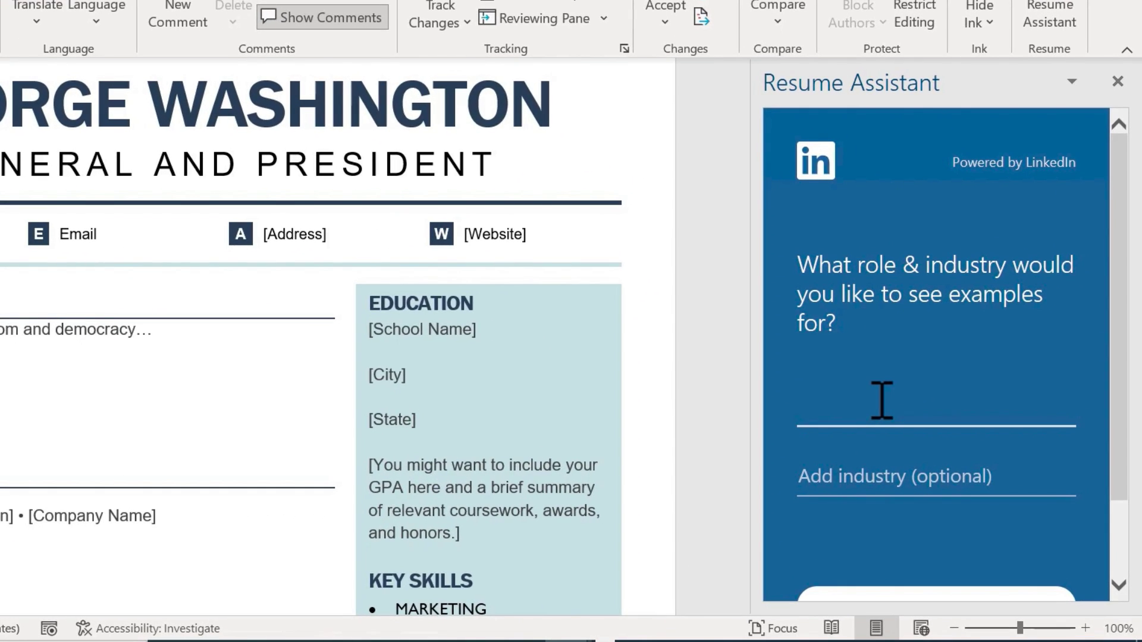
type("instructional des")
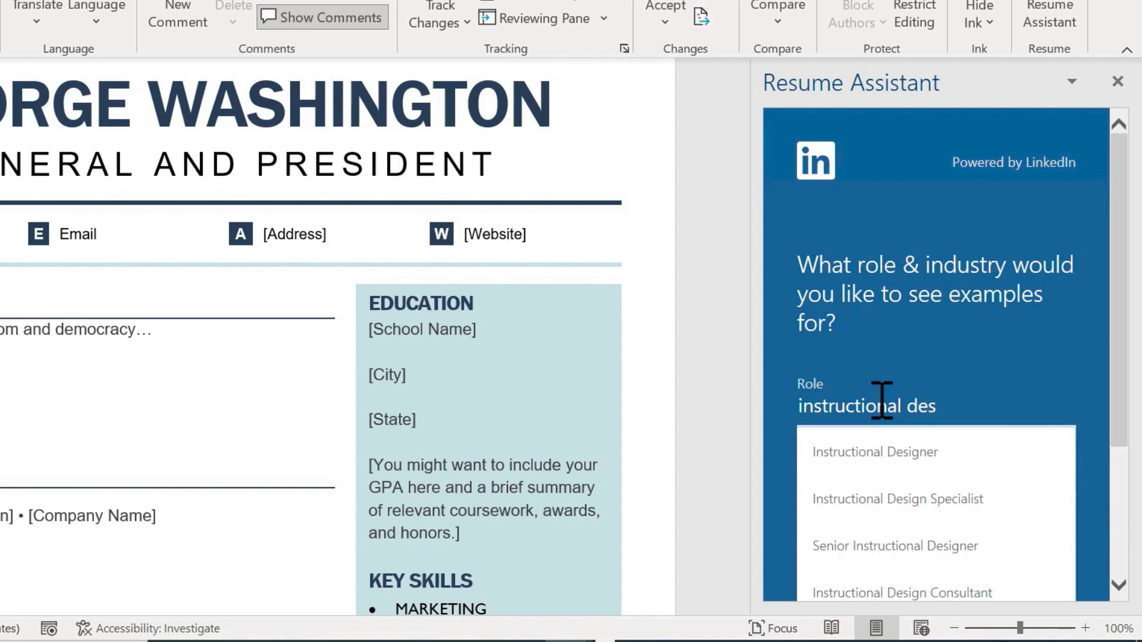
left_click(861, 457)
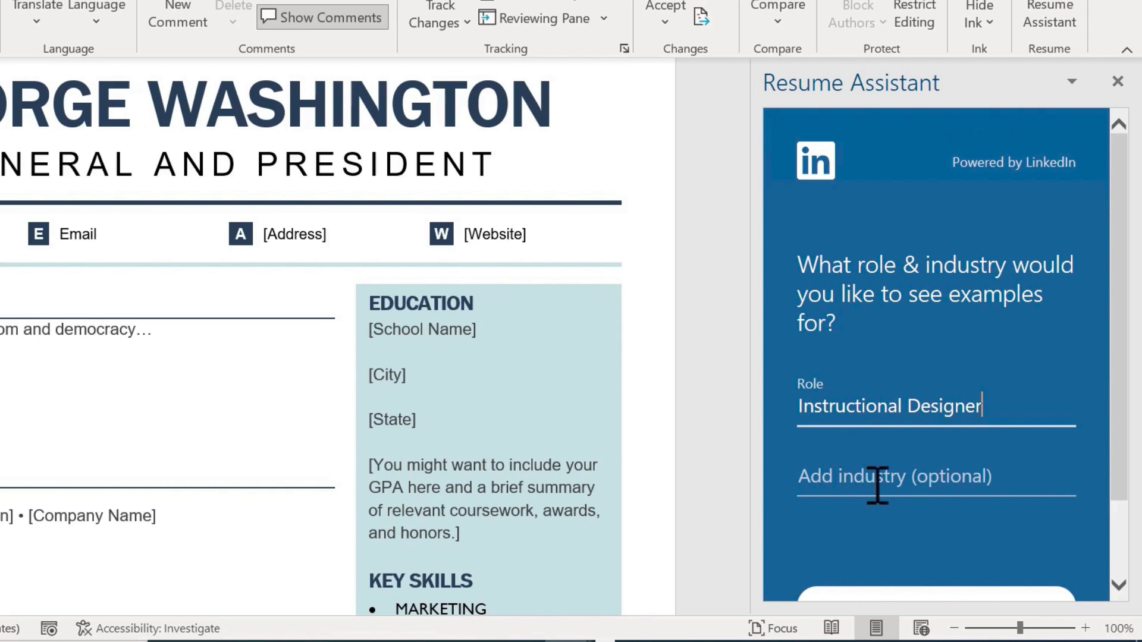
scroll(880, 492, "down", 2)
Set the industry to Education and look up matching examples.
left_click(857, 374)
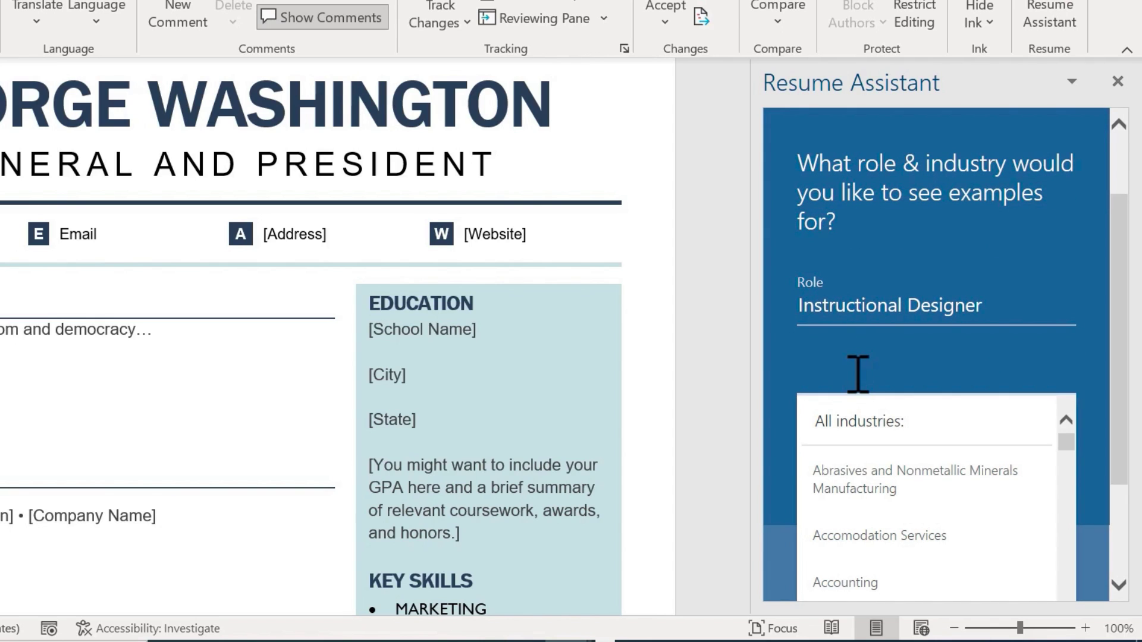
type("busine")
key("ctrl+a")
type("educa")
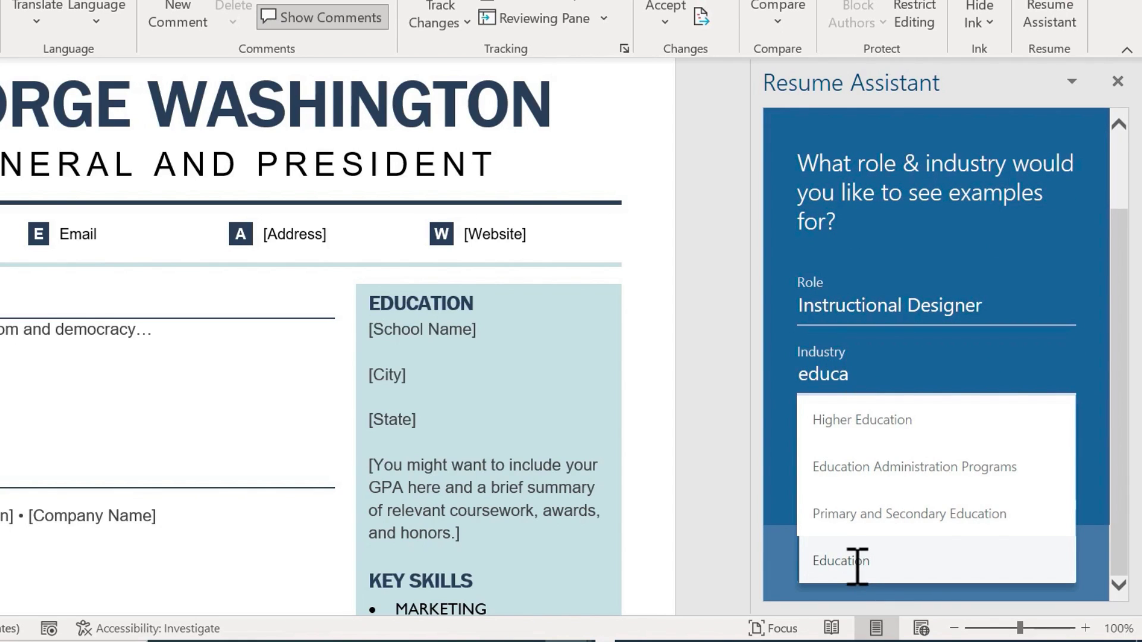
left_click(857, 562)
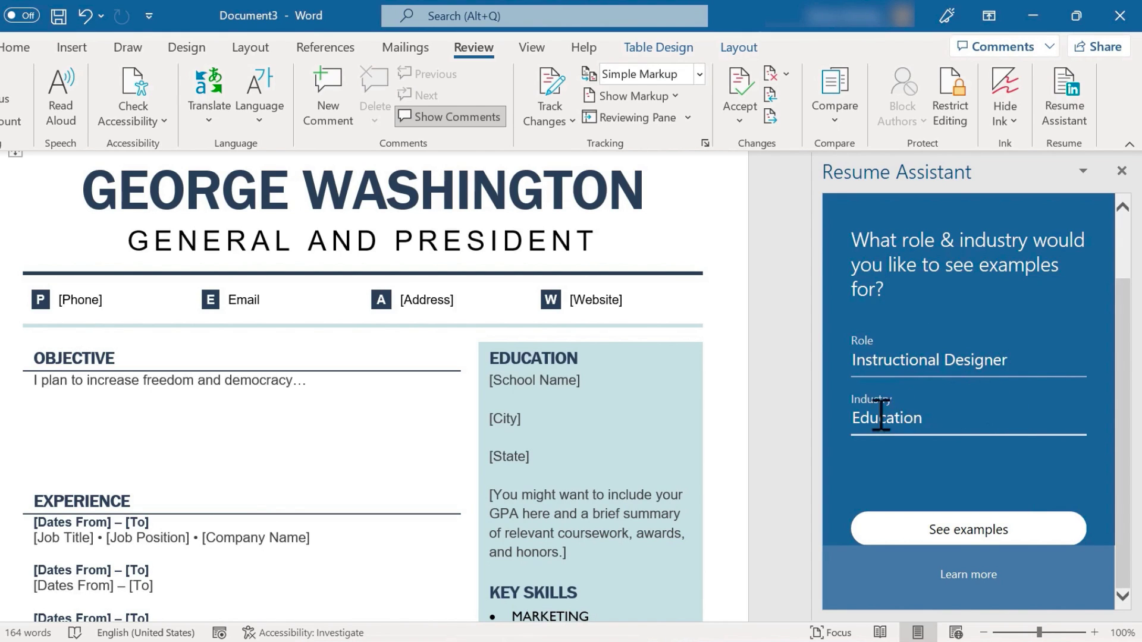
left_click(992, 531)
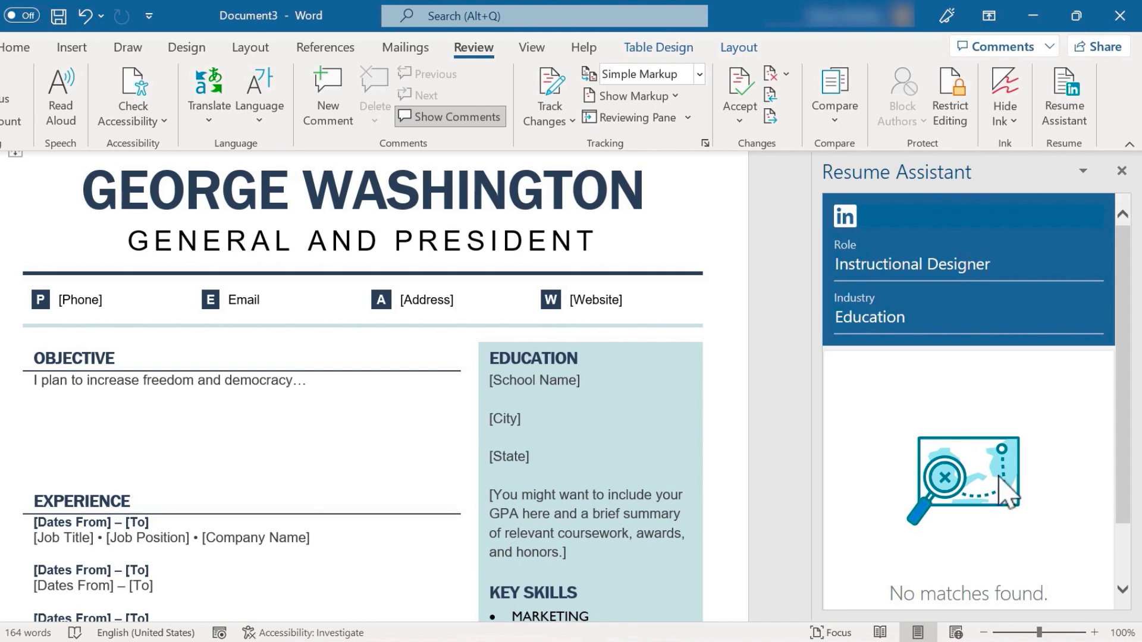
scroll(978, 524, "down", 1)
scroll(978, 523, "up", 1)
Switch the industry to Higher Education, review the results, then clear the industry.
left_click_drag(962, 315, 830, 326)
key("BackSpace")
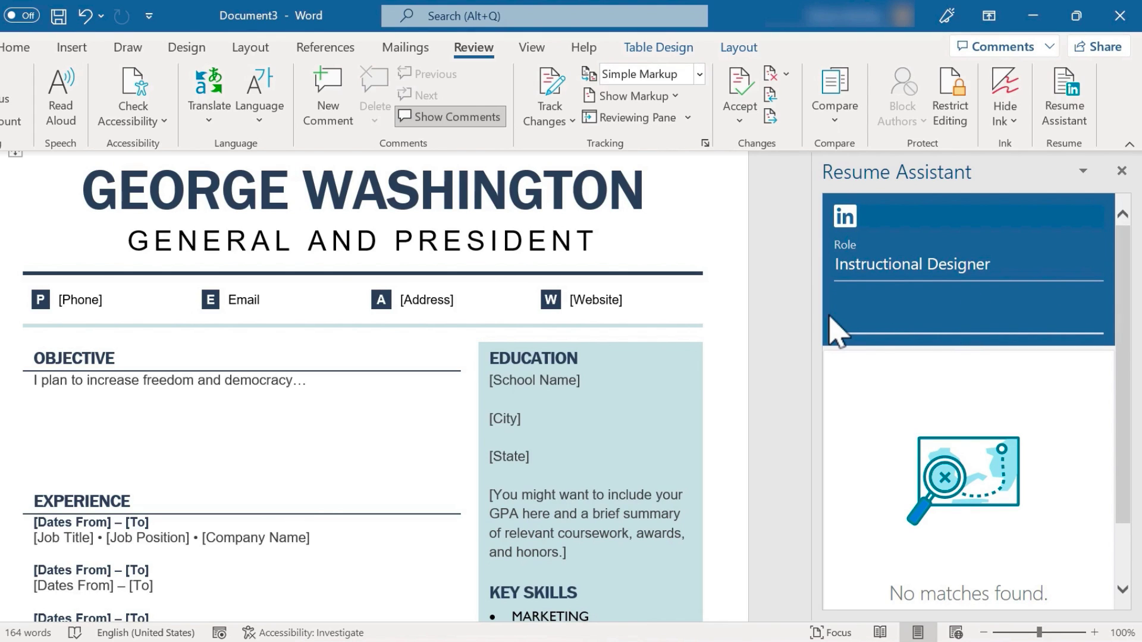
type("highe")
left_click(892, 355)
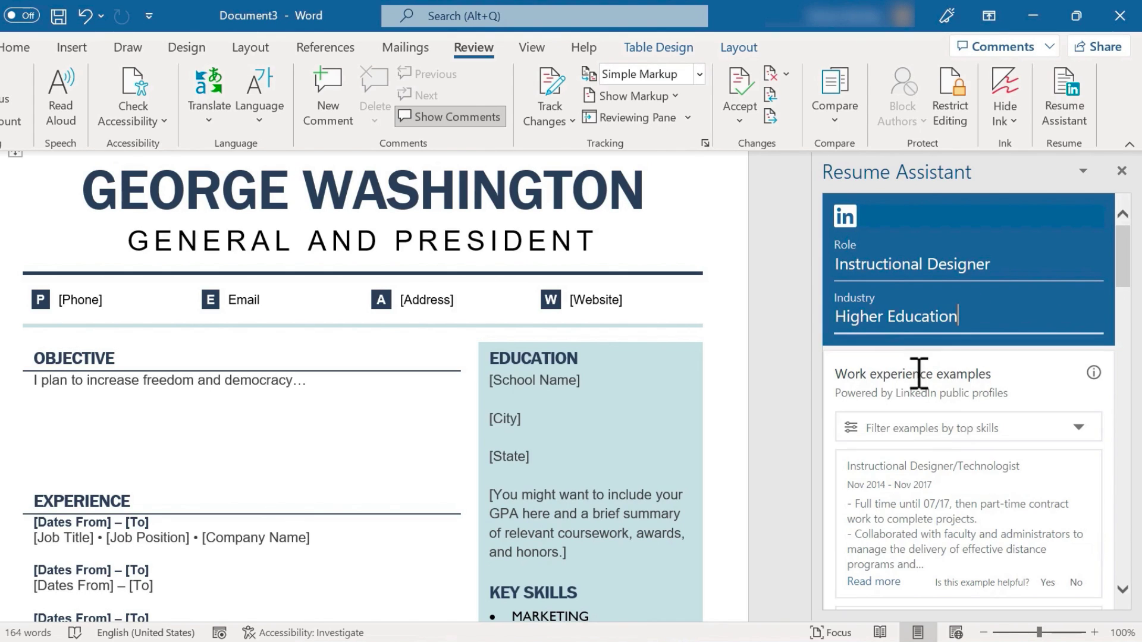
scroll(981, 482, "down", 5)
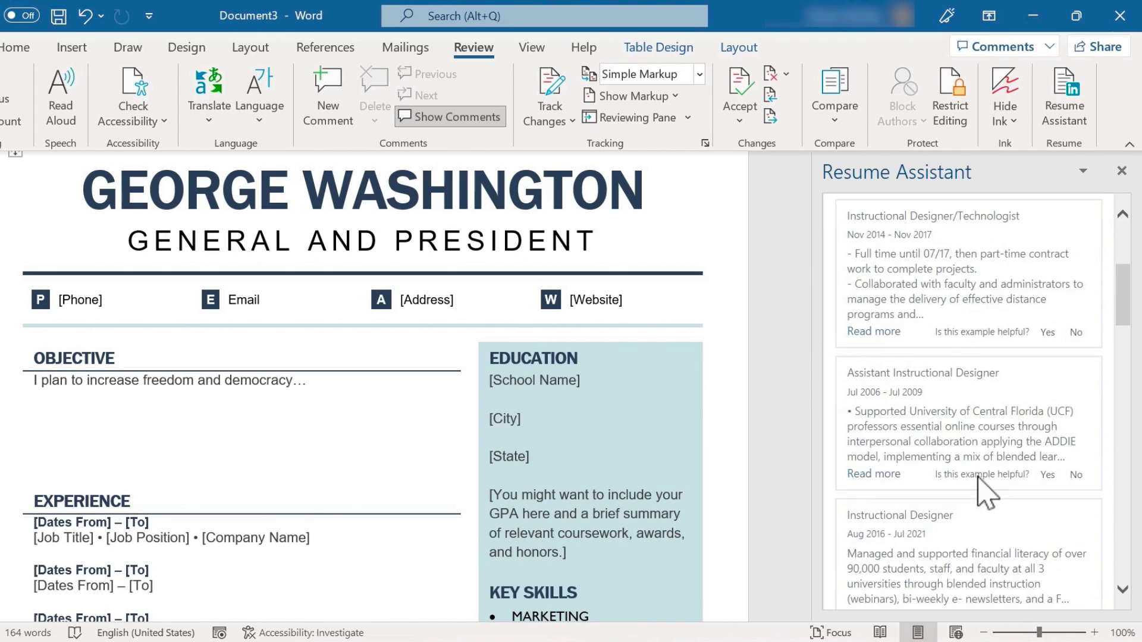
scroll(979, 479, "up", 5)
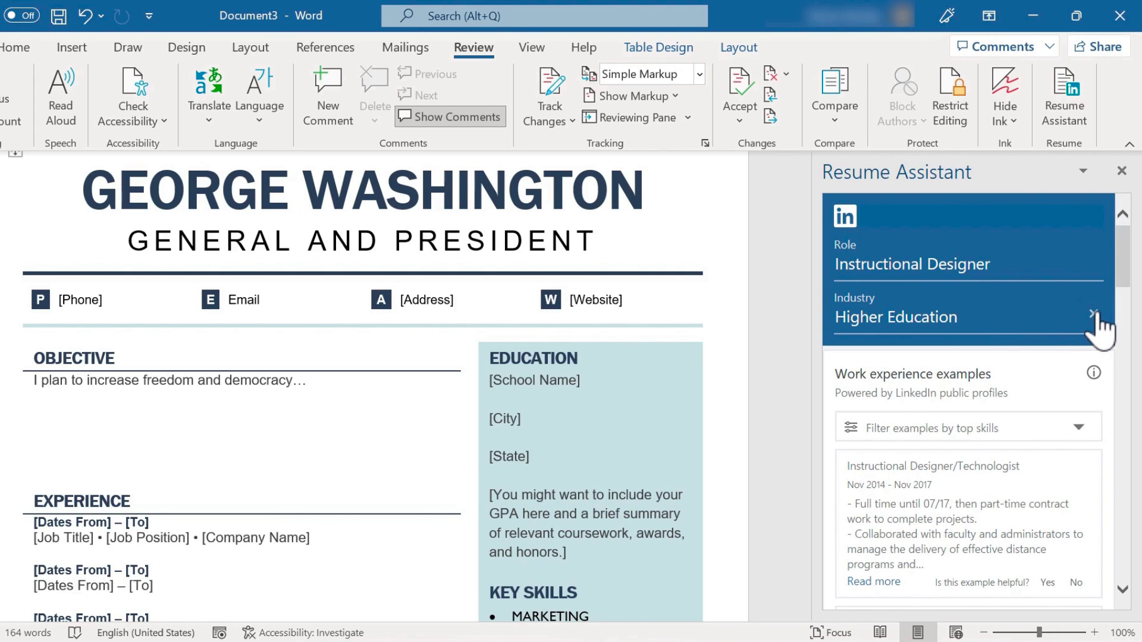
left_click(1095, 315)
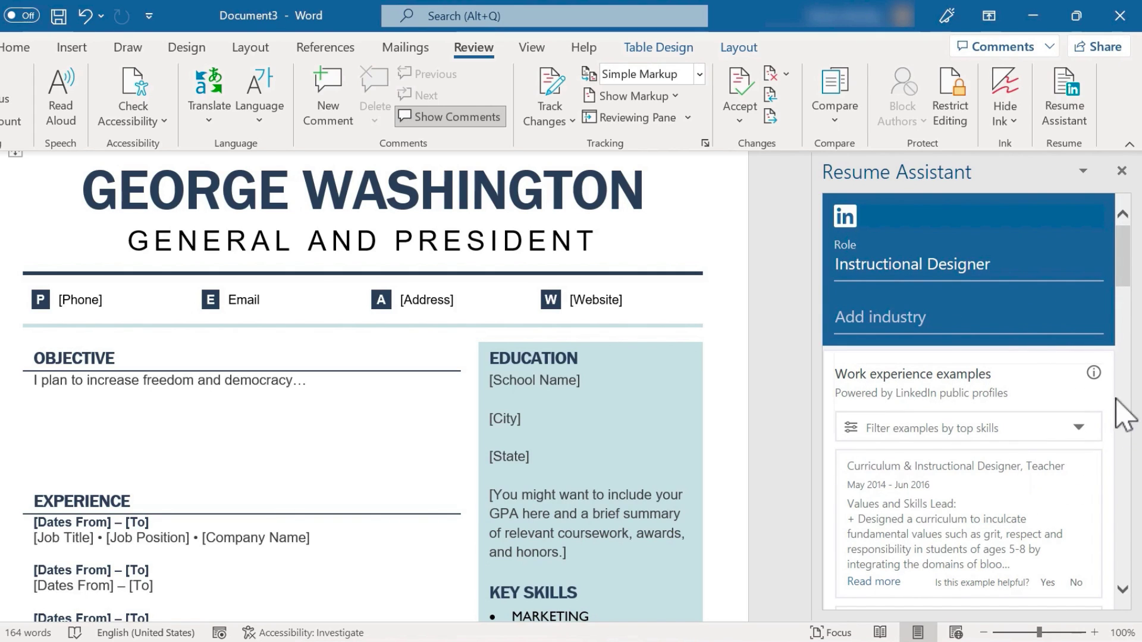
Expand and collapse the first Instructional Designer example, then expand the second example's full text.
left_click_drag(1124, 262, 1124, 285)
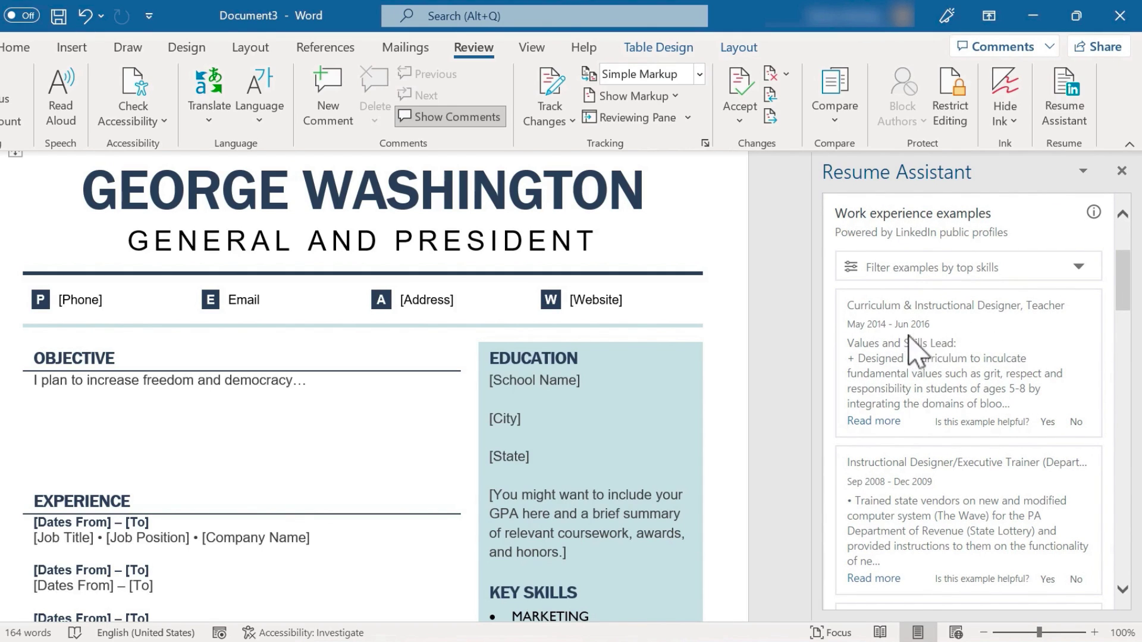
left_click(874, 422)
scroll(969, 433, "down", 3)
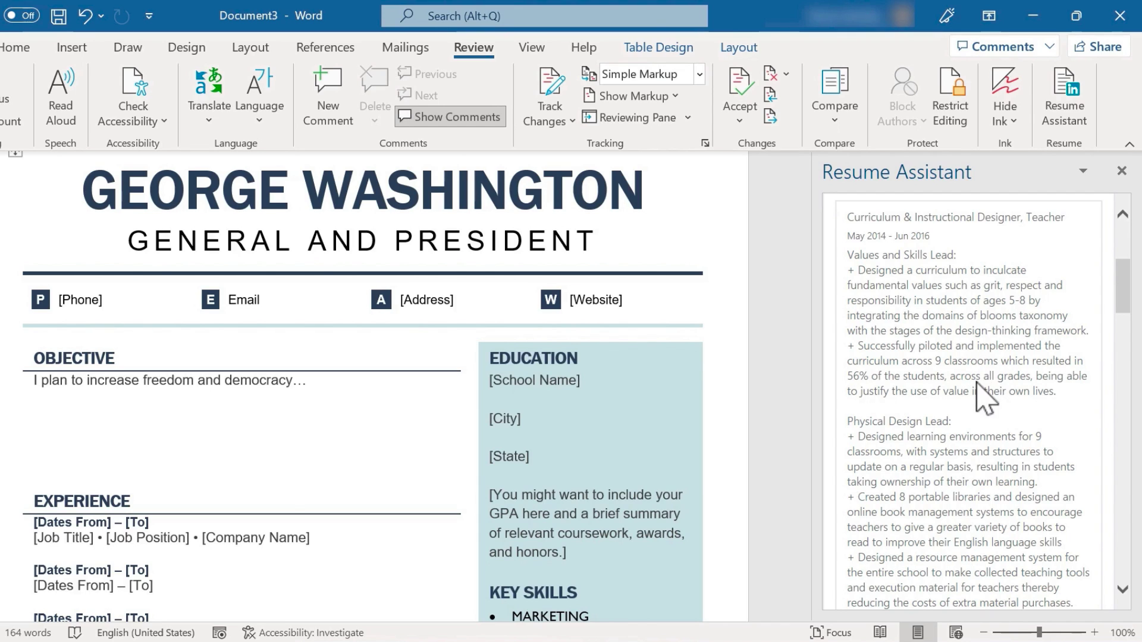
scroll(979, 405, "up", 1)
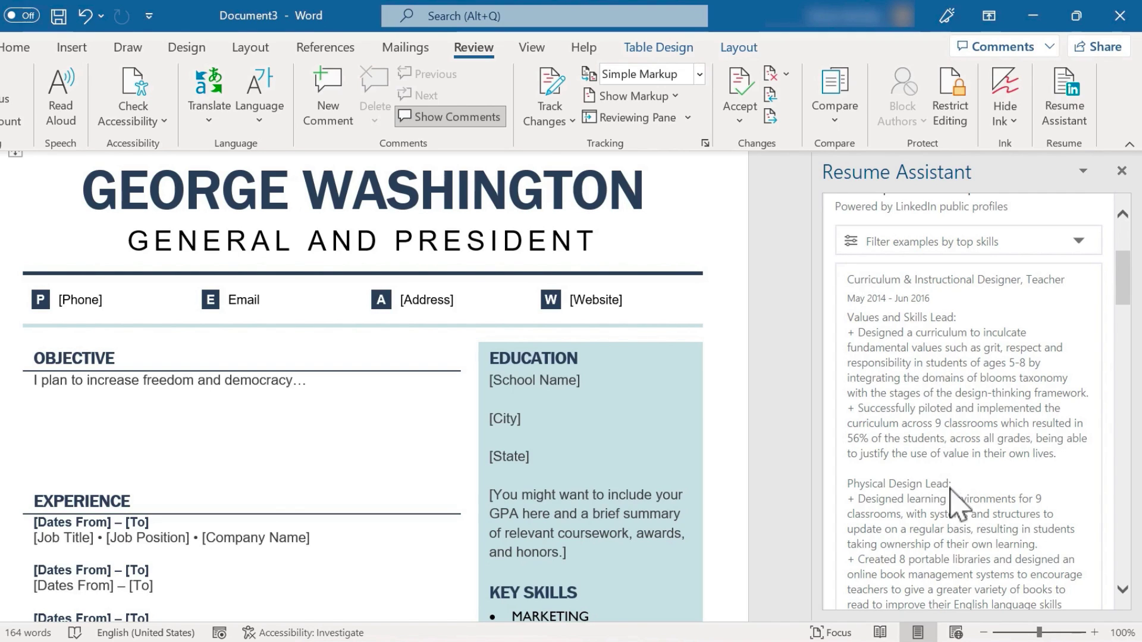
scroll(916, 404, "down", 1)
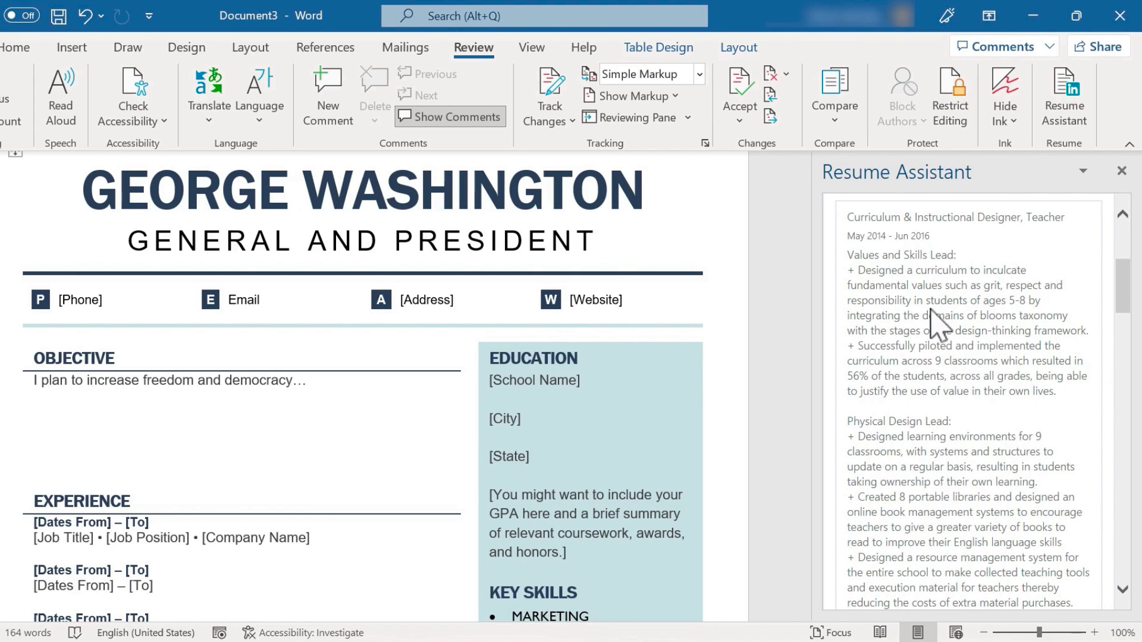
scroll(976, 482, "down", 4)
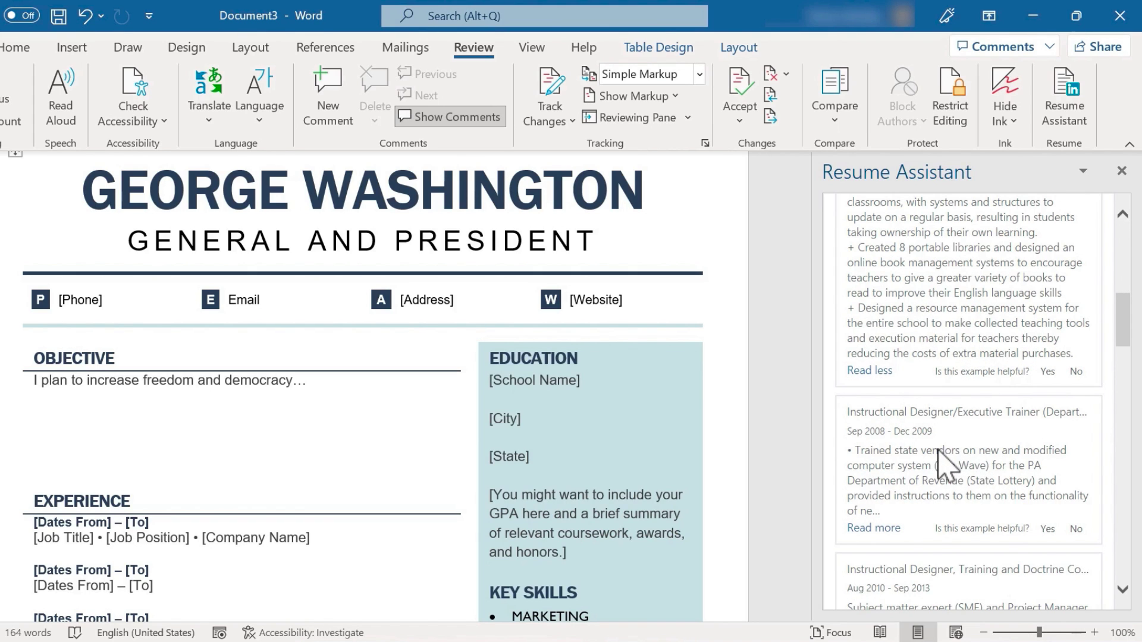
scroll(928, 476, "up", 3)
left_click(879, 557)
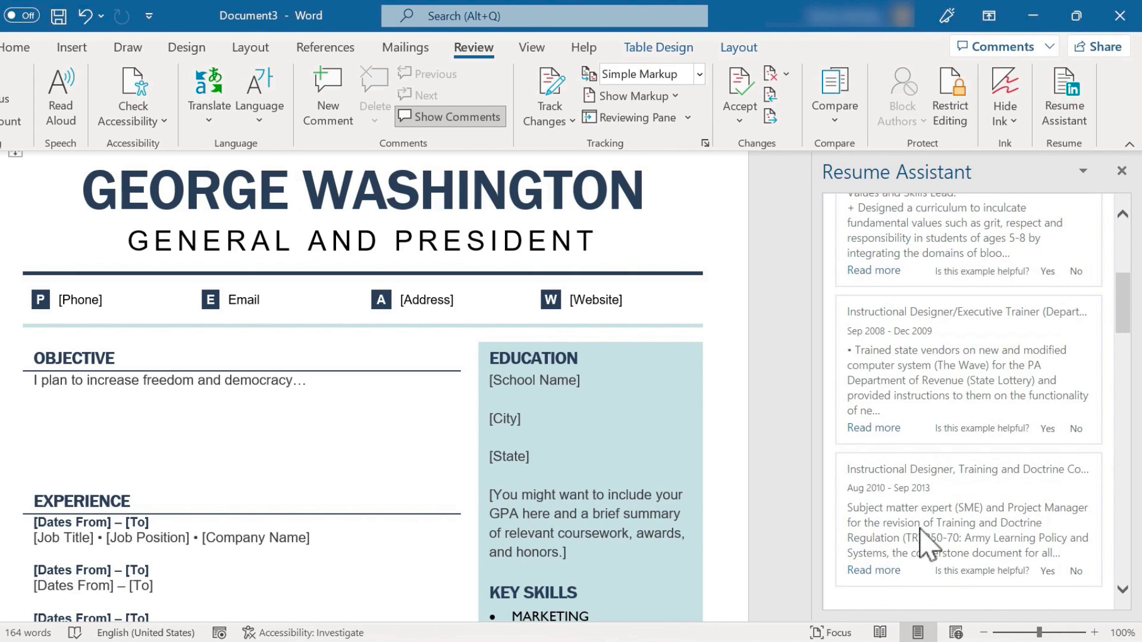
scroll(925, 541, "down", 4)
scroll(927, 542, "up", 2)
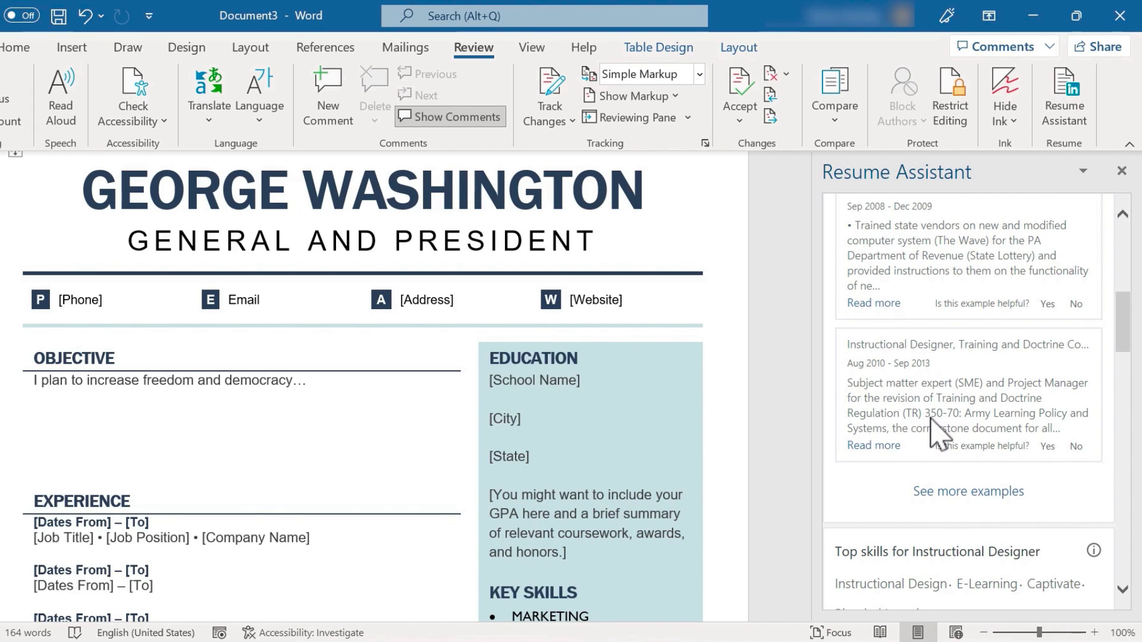
left_click(879, 448)
scroll(926, 475, "down", 6)
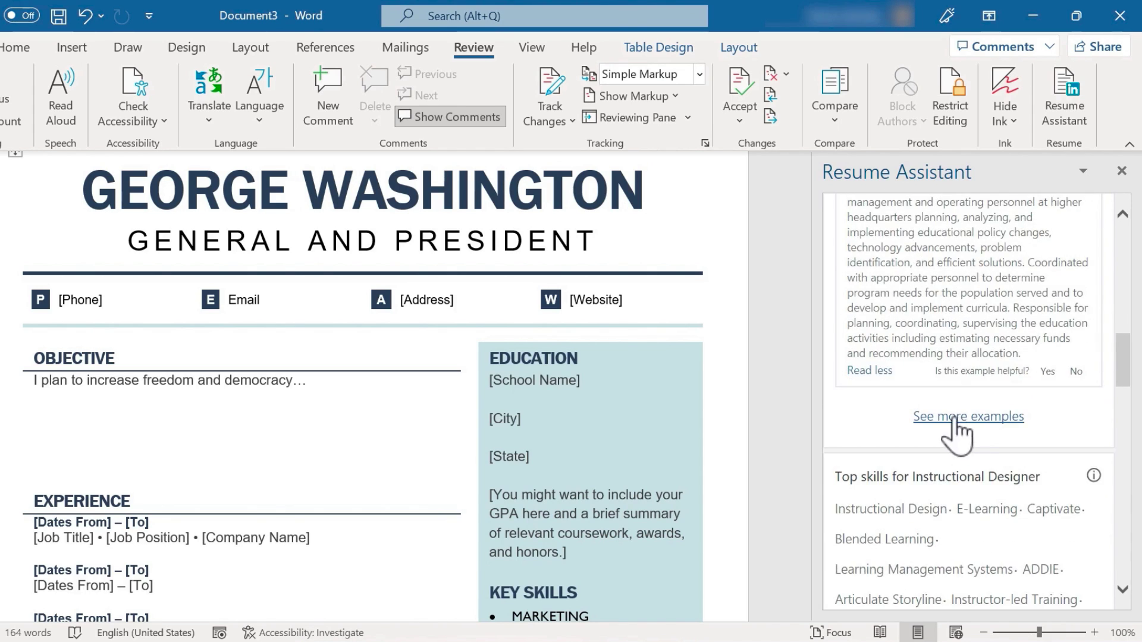
Open the full examples list and filter it by the E-Learning top skill.
left_click(943, 418)
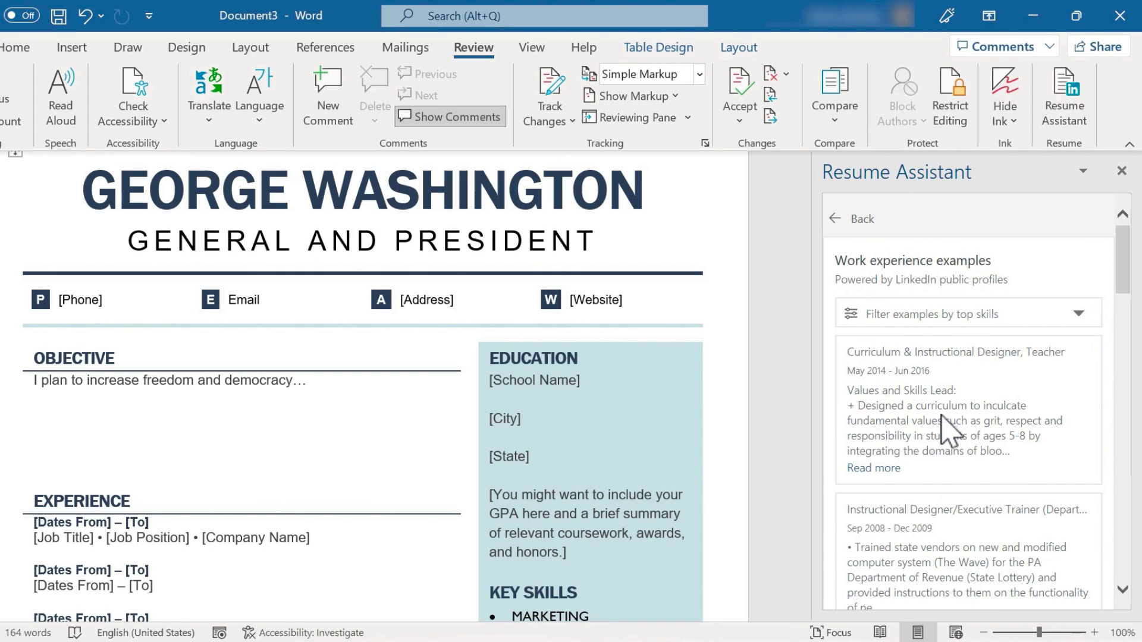
scroll(950, 431, "down", 1)
scroll(976, 398, "up", 1)
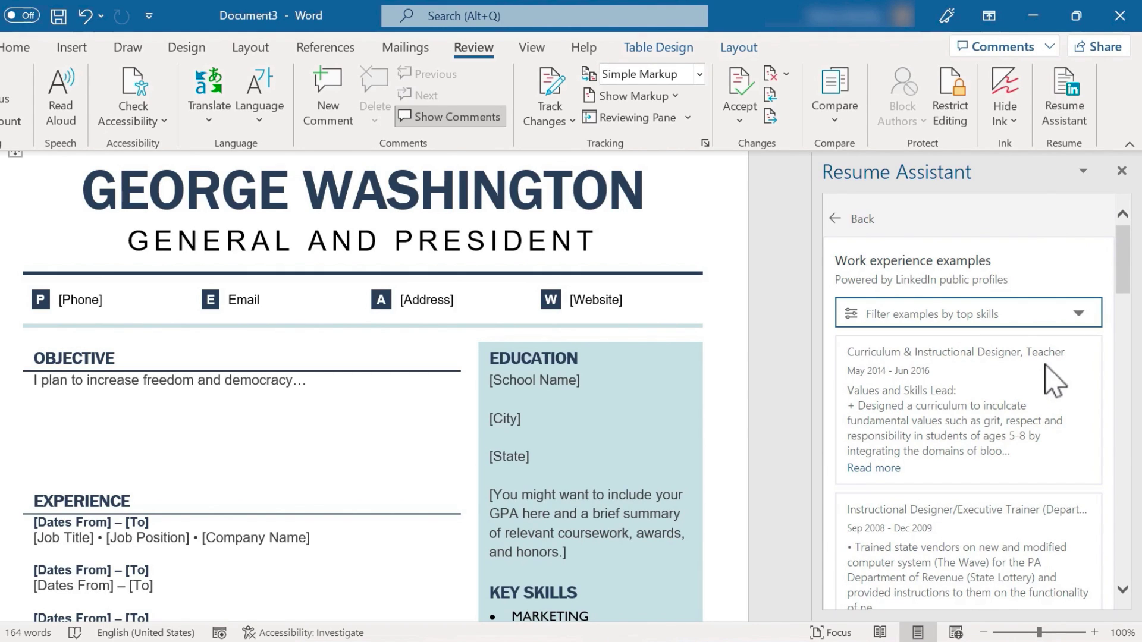
left_click(1081, 316)
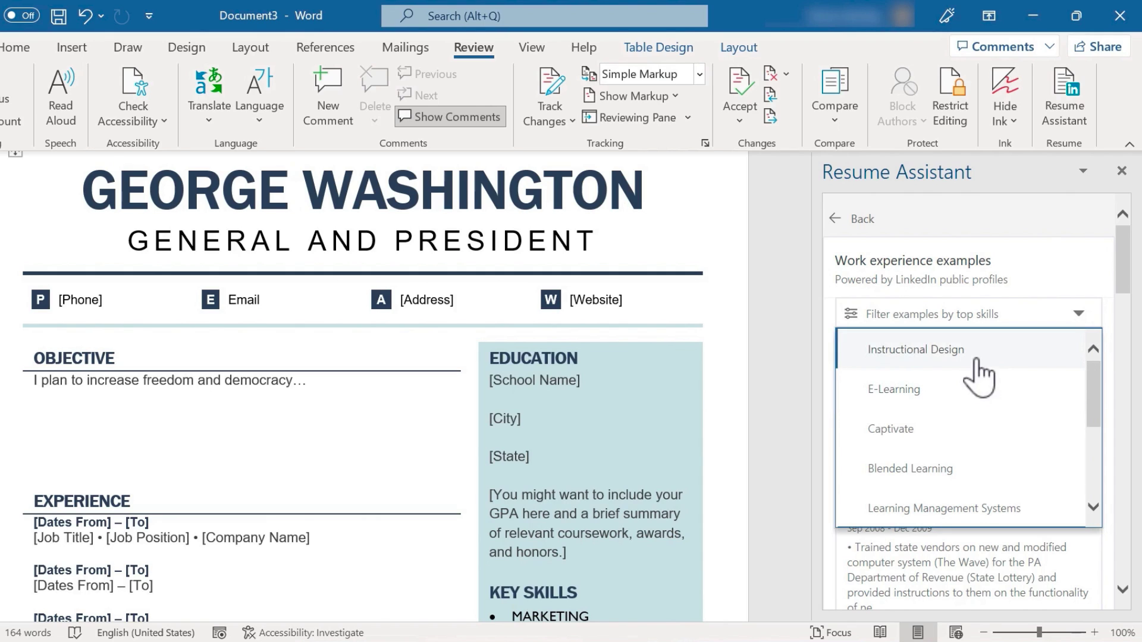
left_click(1072, 315)
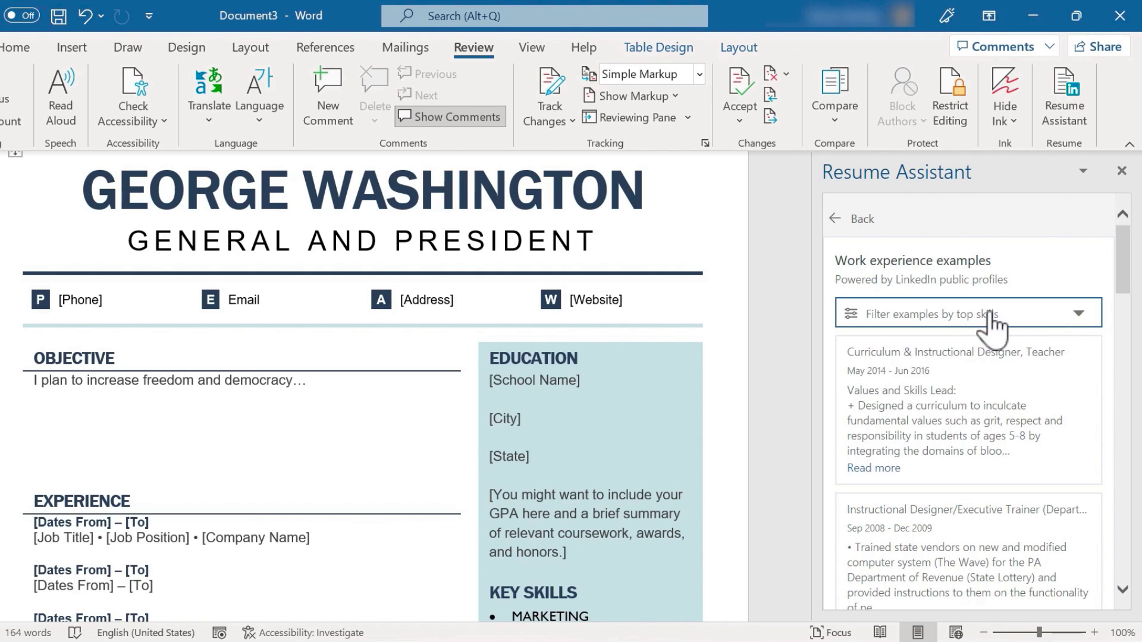
left_click(1071, 321)
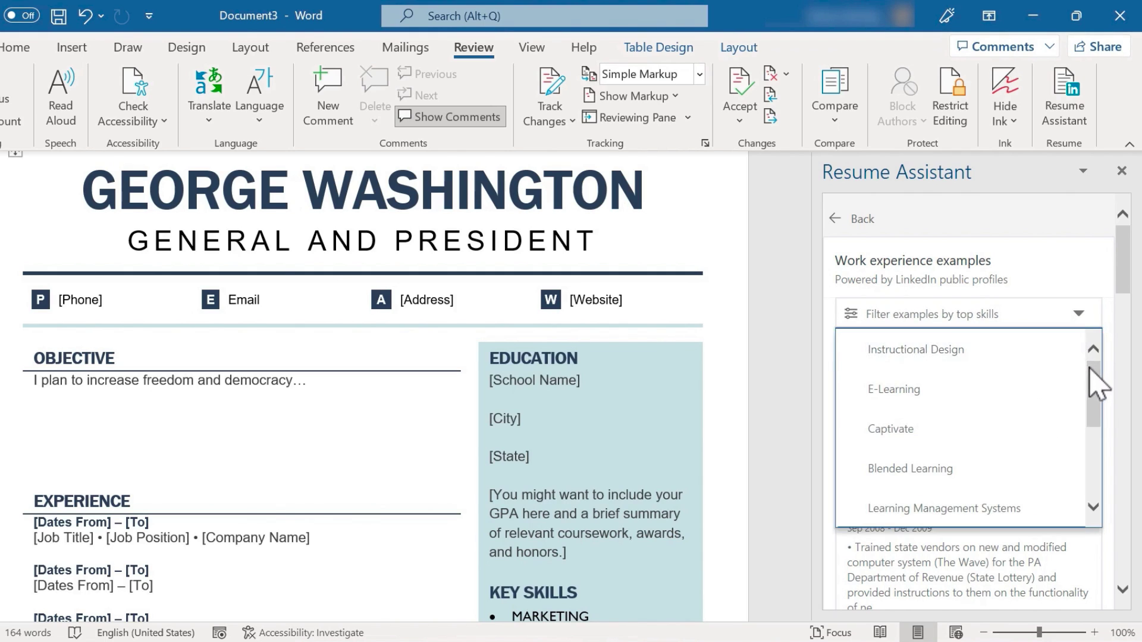
mouse_move(1093, 382)
left_mouse_down()
mouse_move(1095, 422)
mouse_move(1088, 398)
left_mouse_up()
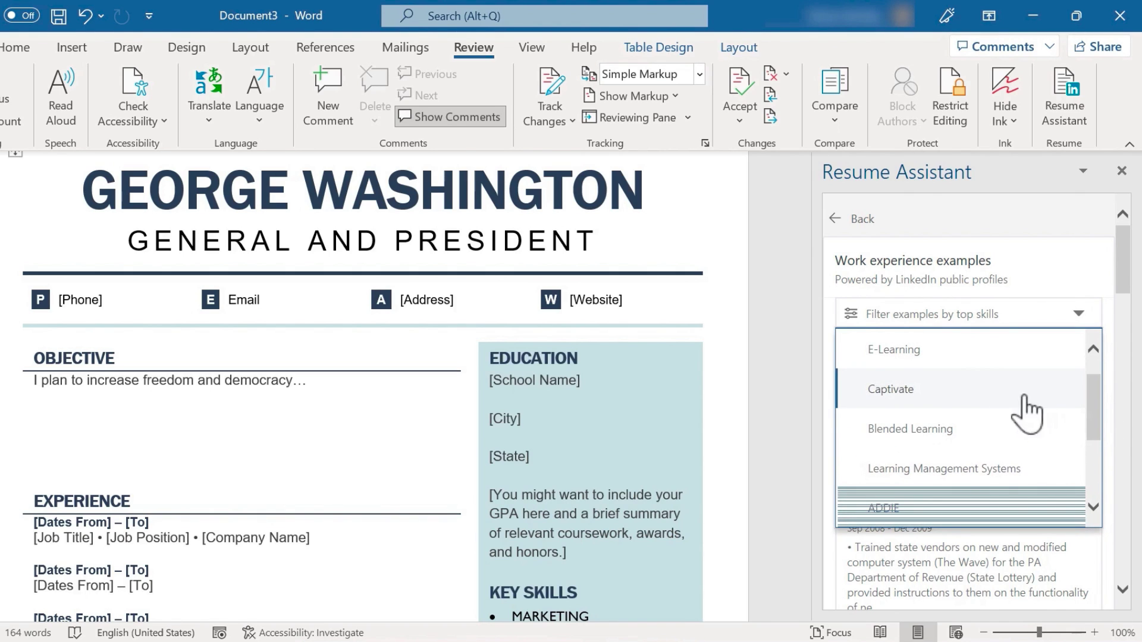
left_click(915, 350)
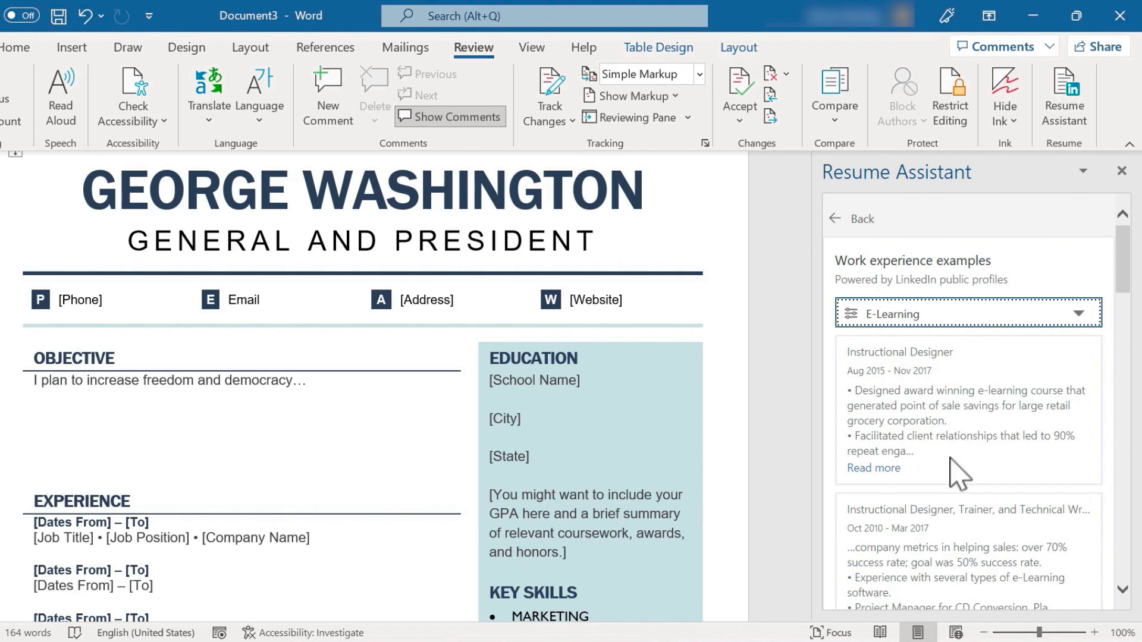
Expand and then collapse the first E-Learning work-experience example.
left_click(891, 470)
scroll(910, 434, "down", 3)
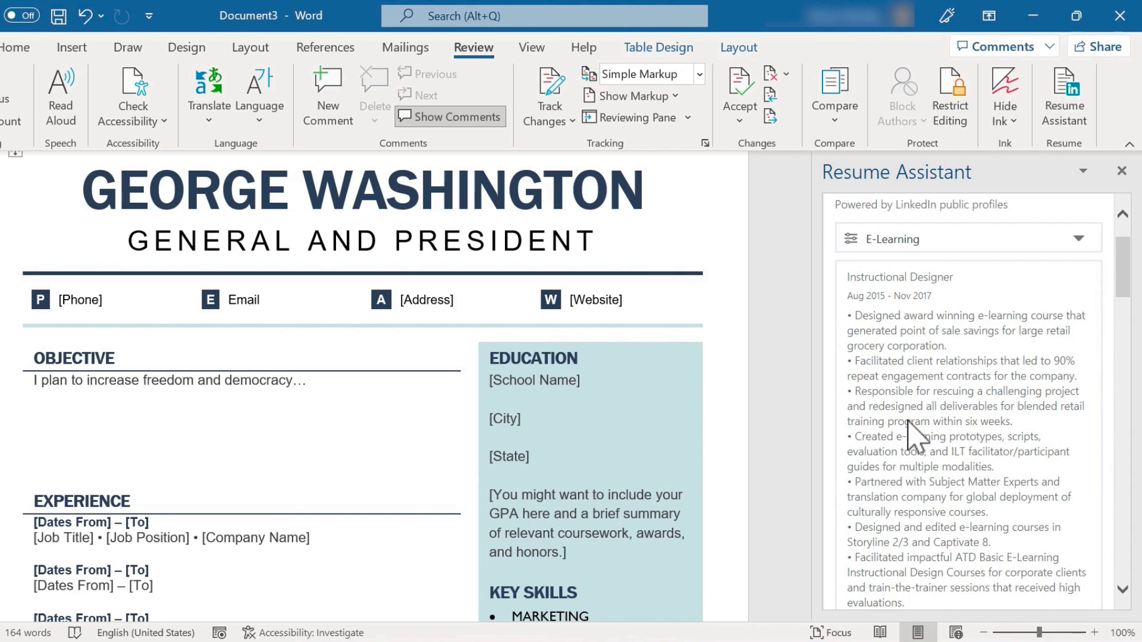
scroll(930, 452, "down", 1)
left_click(930, 454)
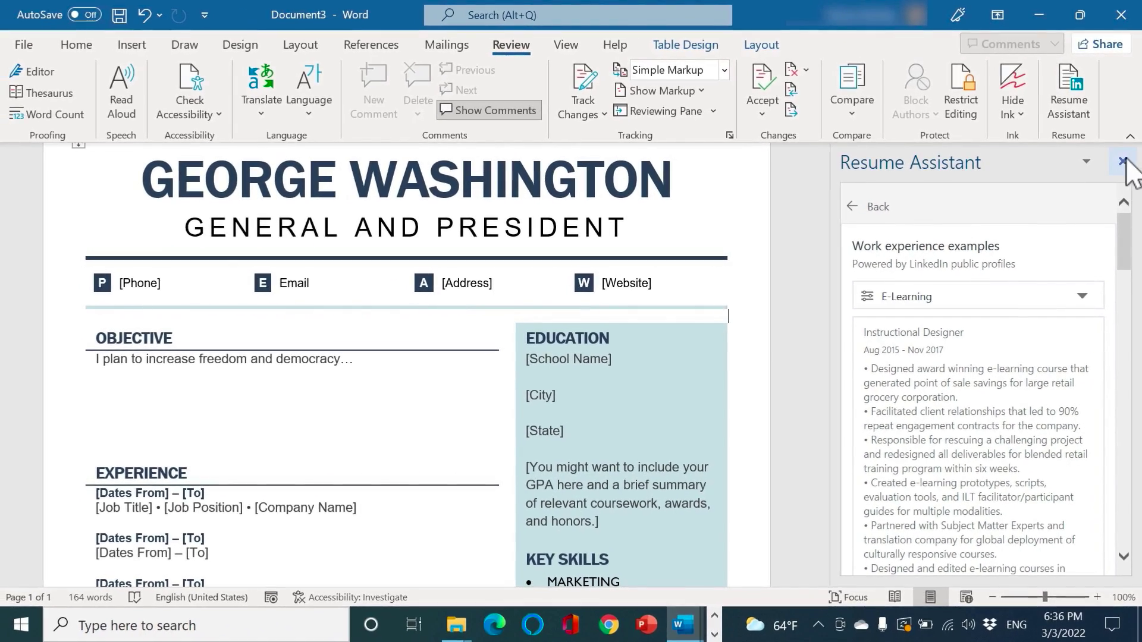
Close the Resume Assistant pane and return to the Home tab.
left_click(1122, 170)
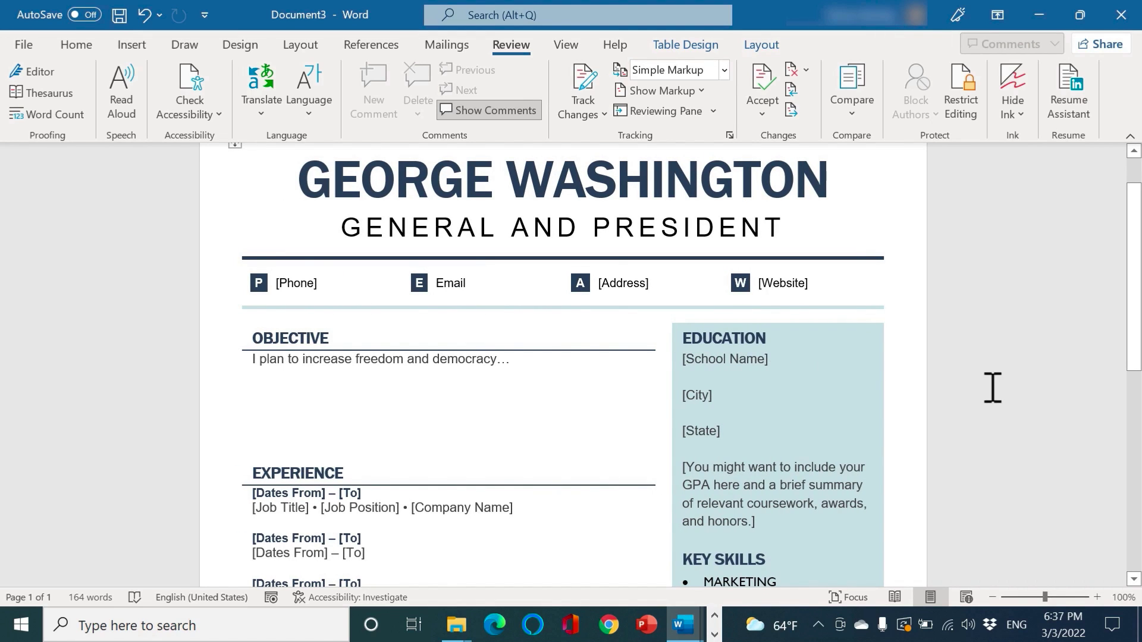
left_click(75, 46)
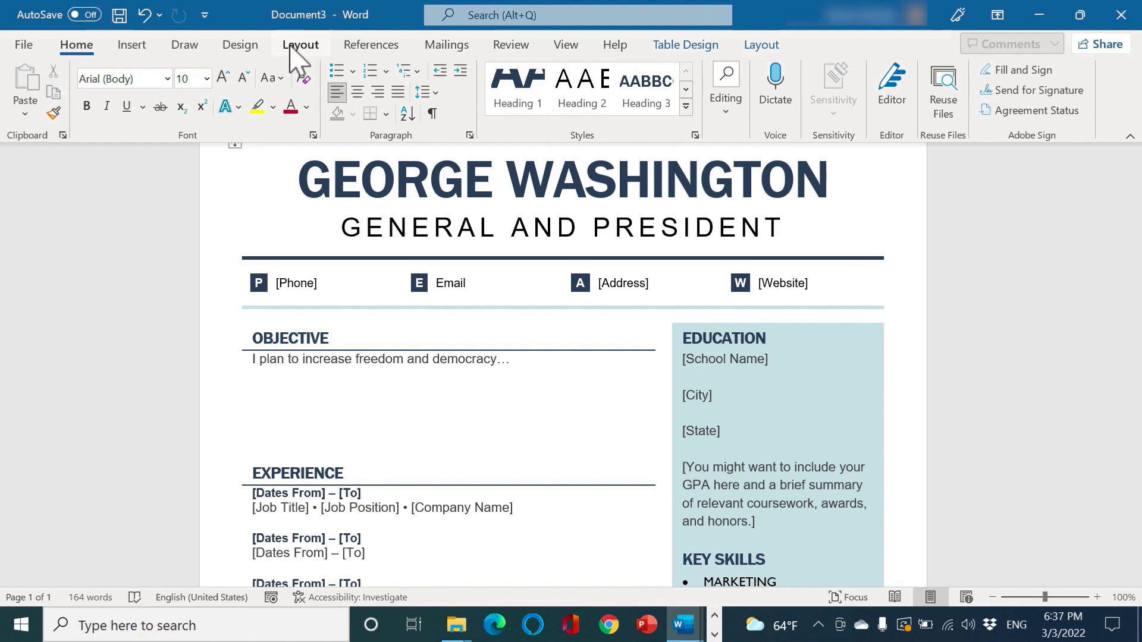
Reopen Resume Assistant from the Review tab and scroll through the Instructional Designer examples.
left_click(515, 48)
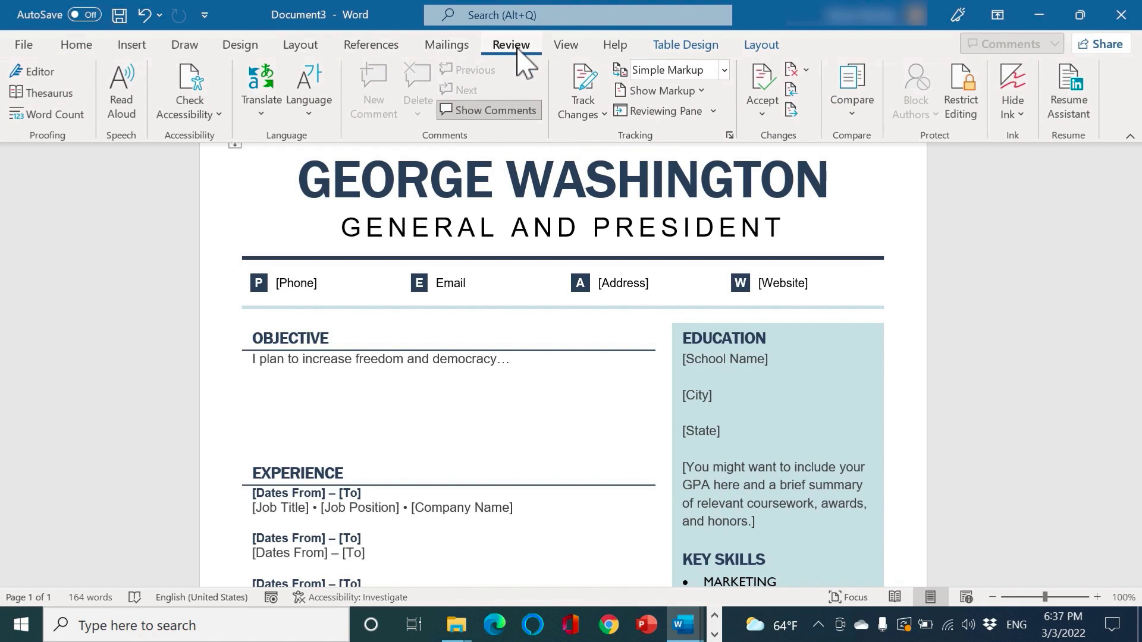
left_click(1069, 89)
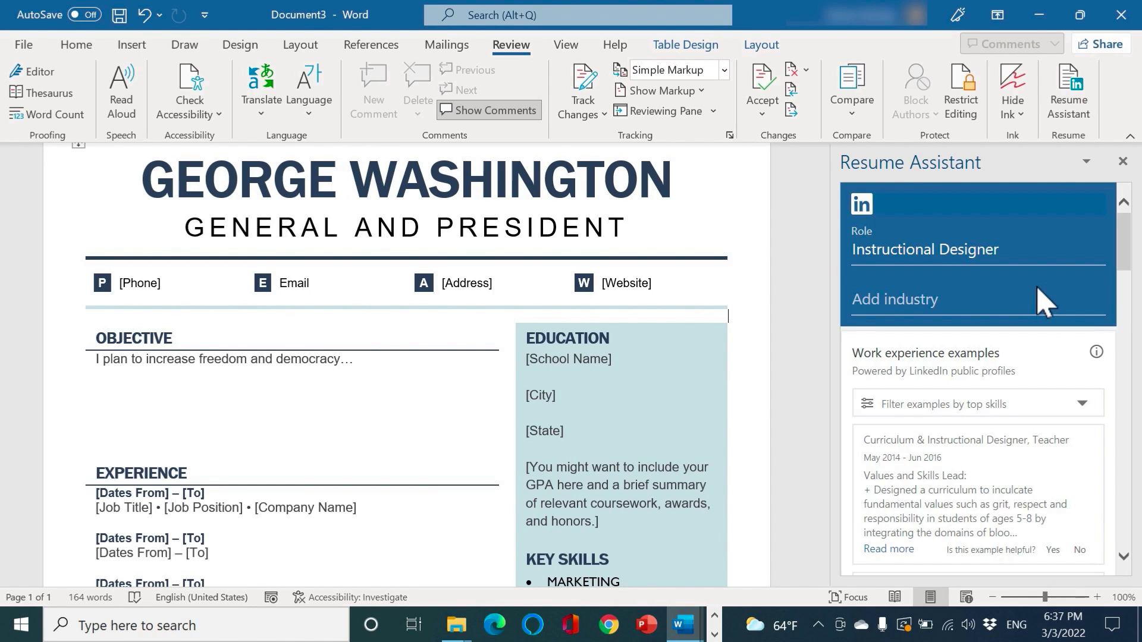
scroll(1032, 464, "down", 5)
scroll(1016, 463, "up", 5)
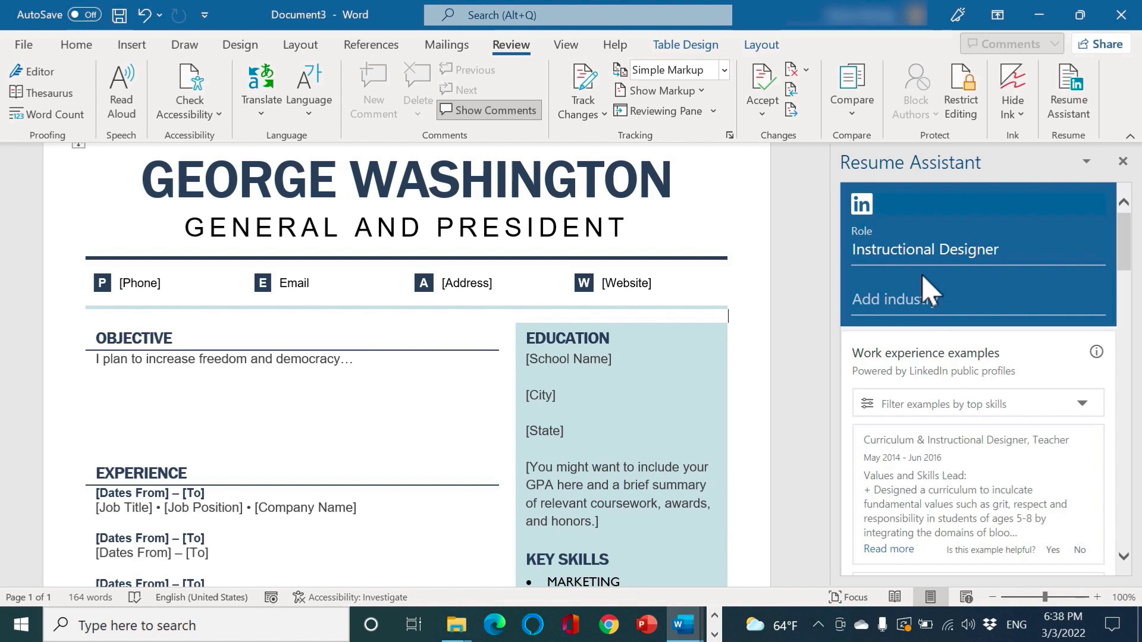
scroll(1011, 511, "down", 2)
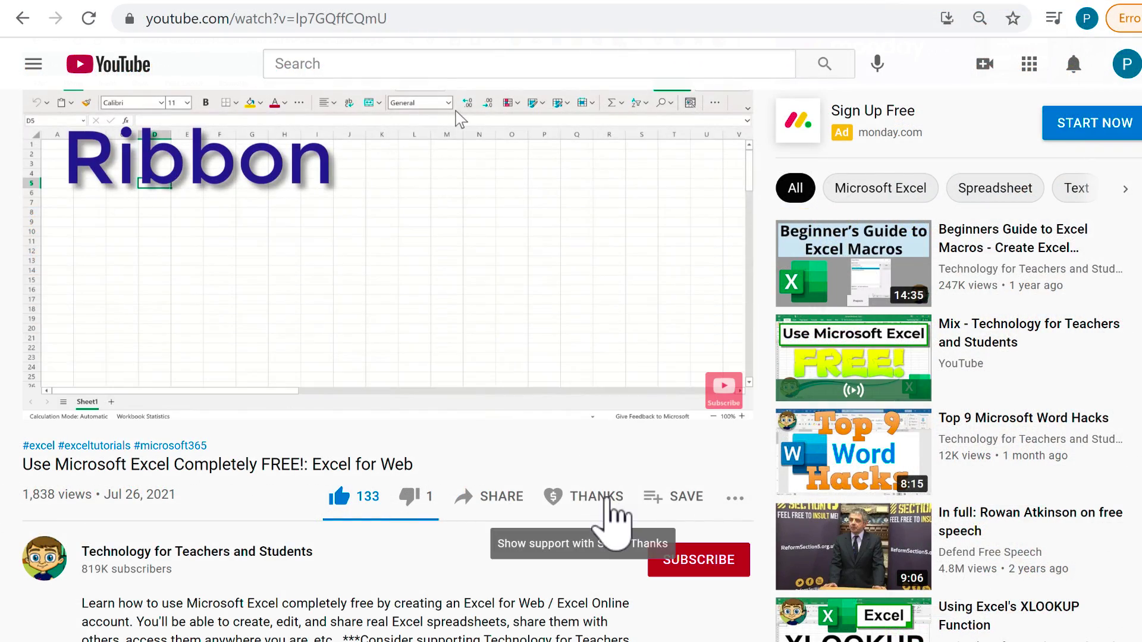
Open the Super Thanks dialog below the YouTube tutorial video.
left_click(606, 503)
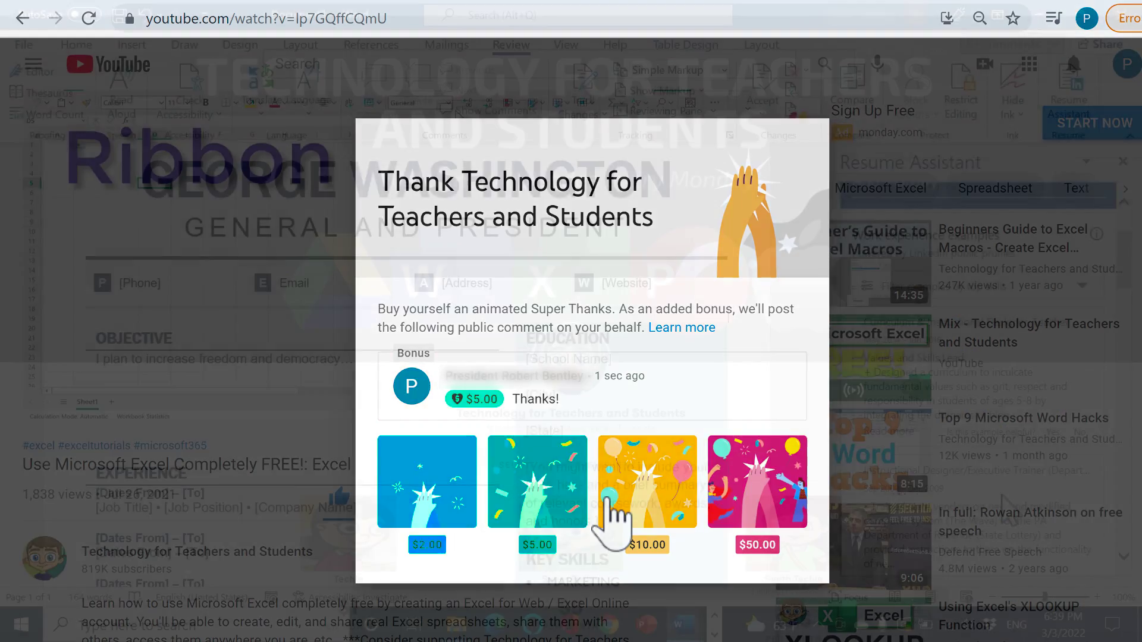